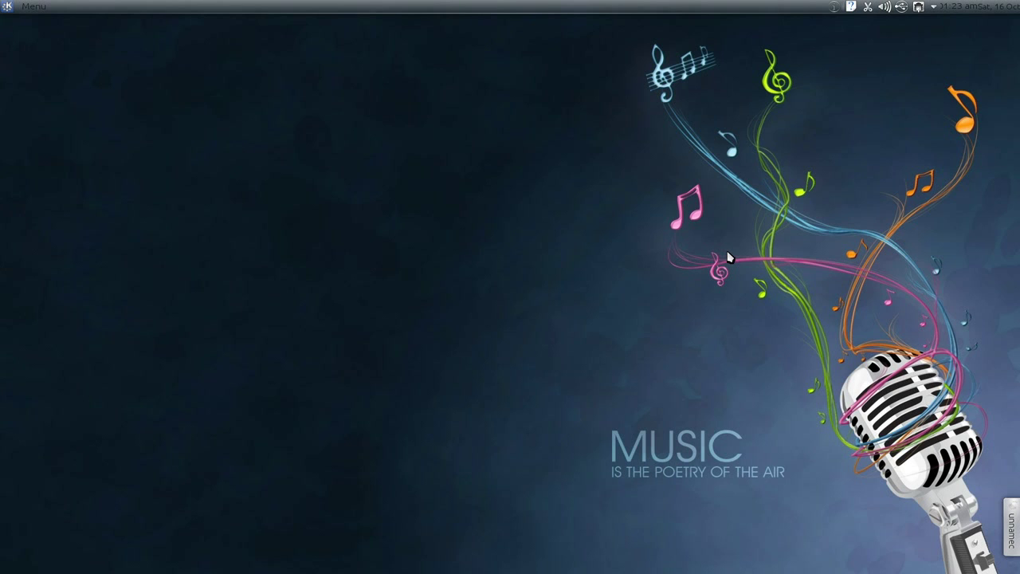
- Open the KRunner search bar with Alt+F2 over the empty desktop
key("alt+F2")
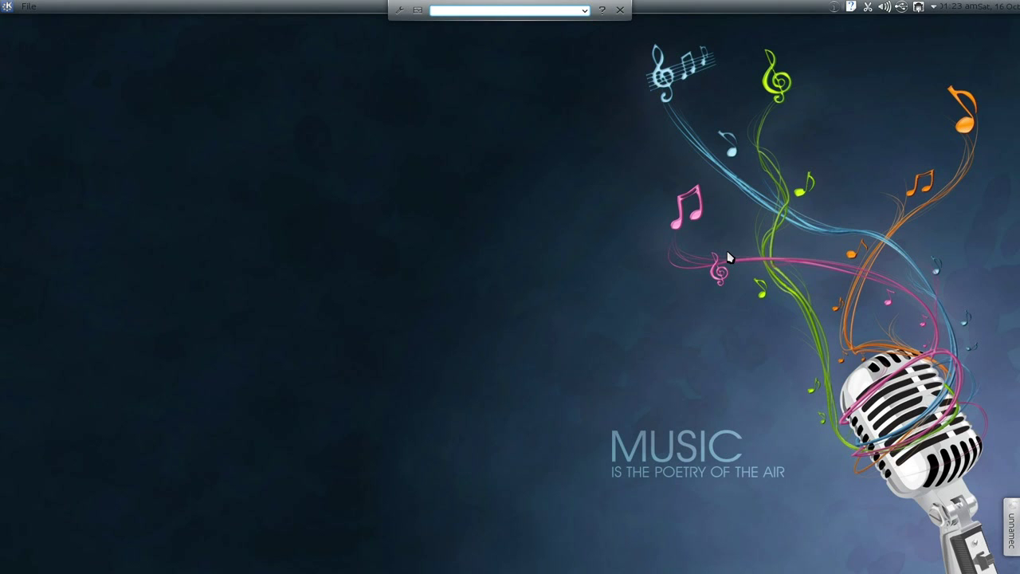
- Launch the Templates folder by searching 'Temp', then close its Dolphin window
type("Temp")
key("Return")
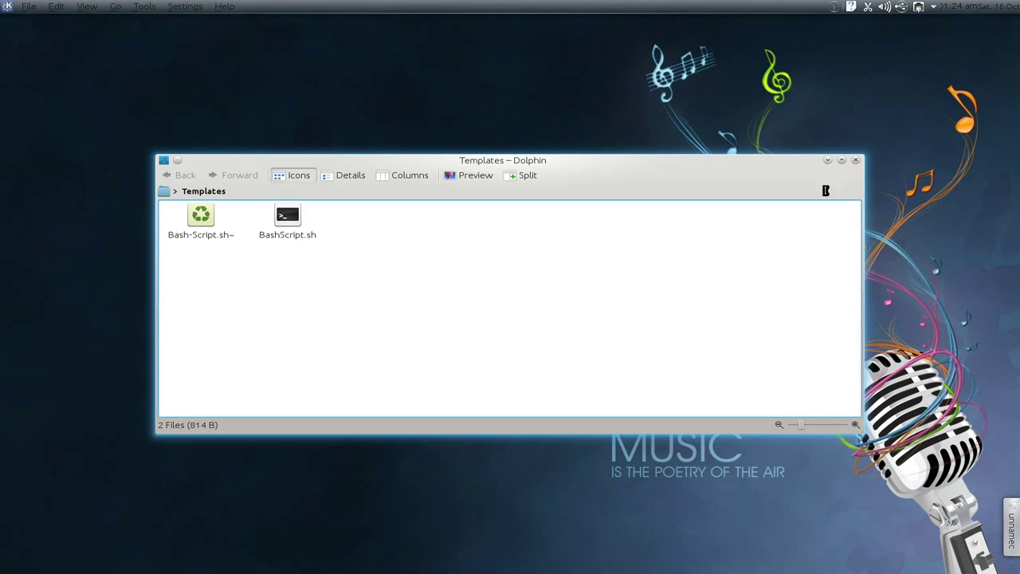
left_click(856, 161)
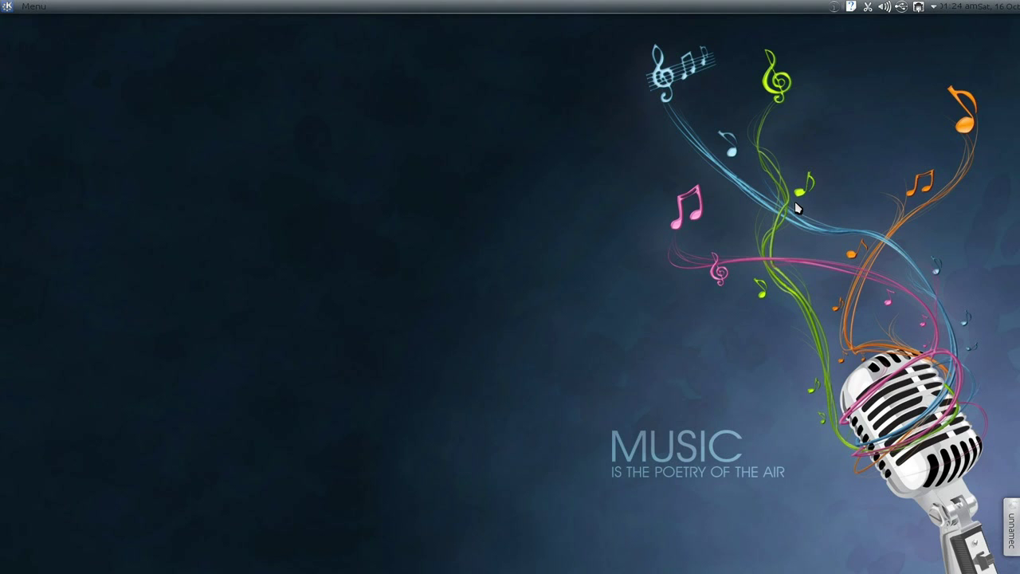
- Reopen KRunner, launch Dragon Player by searching 'dra', then close it
key("alt+F2")
type("dra")
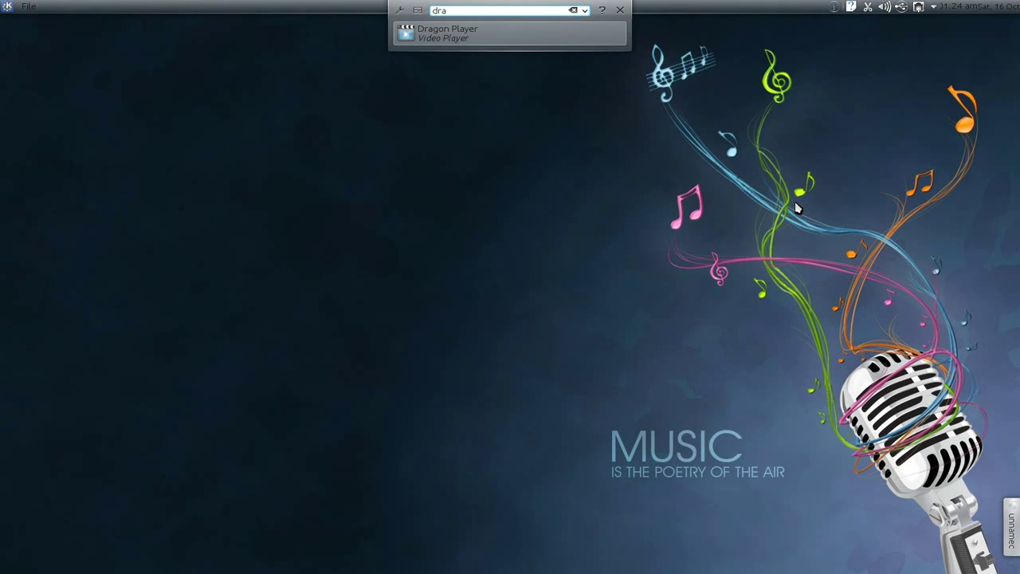
key("Return")
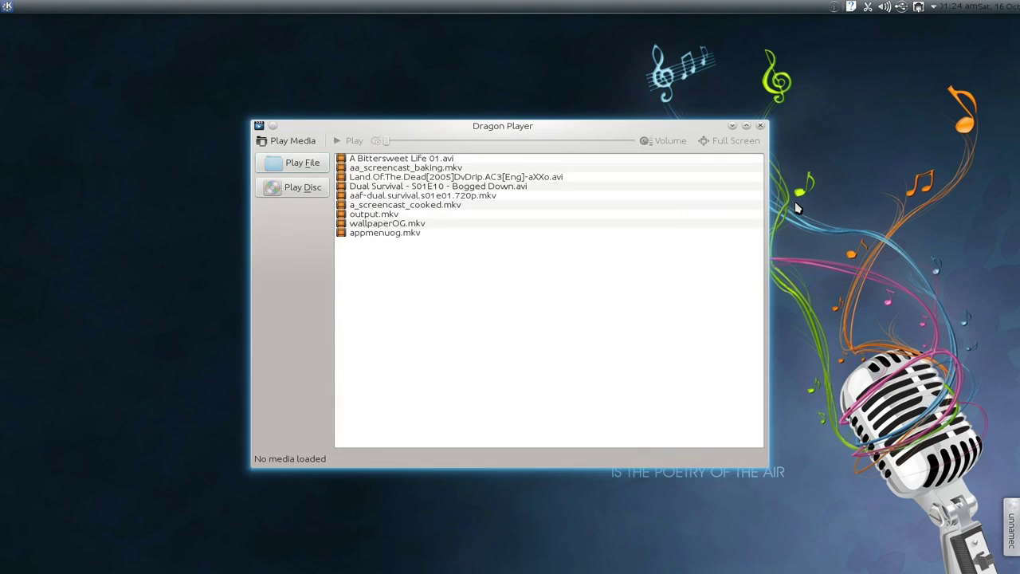
left_click(760, 125)
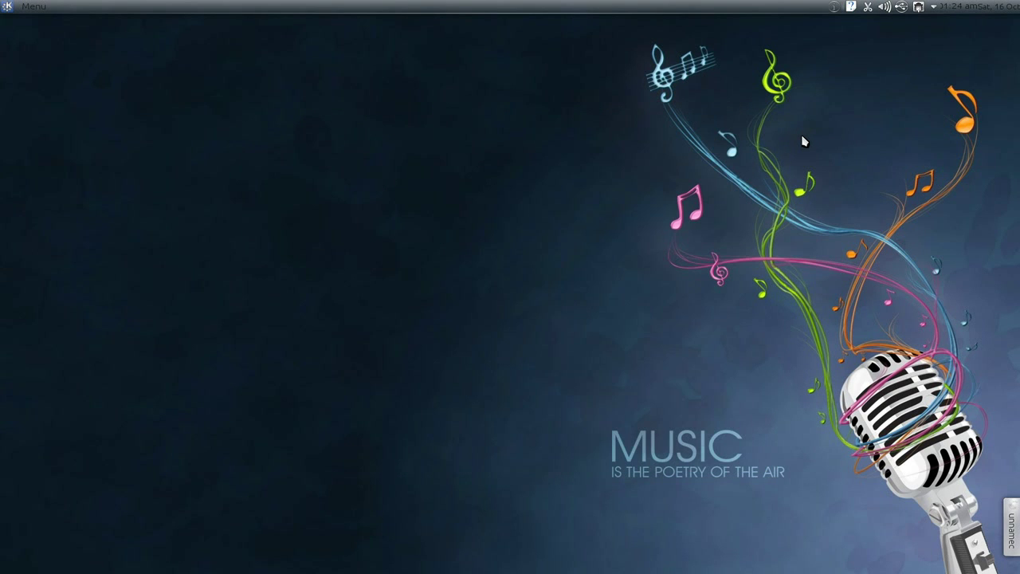
- Show KRunner's runner syntax help list and scroll down to the Locations, Windows and Calculator entries
key("alt+F2")
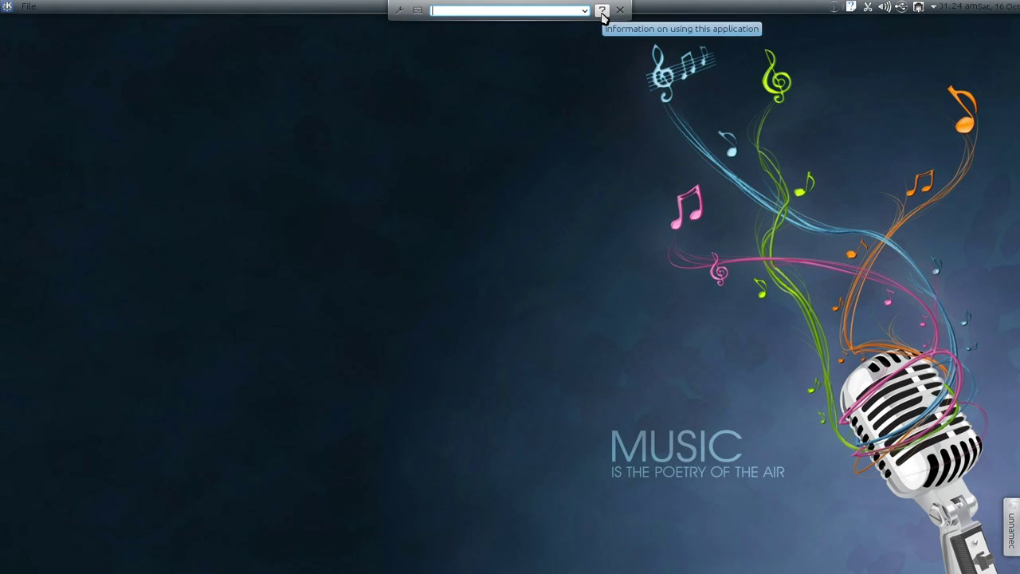
left_click(602, 13)
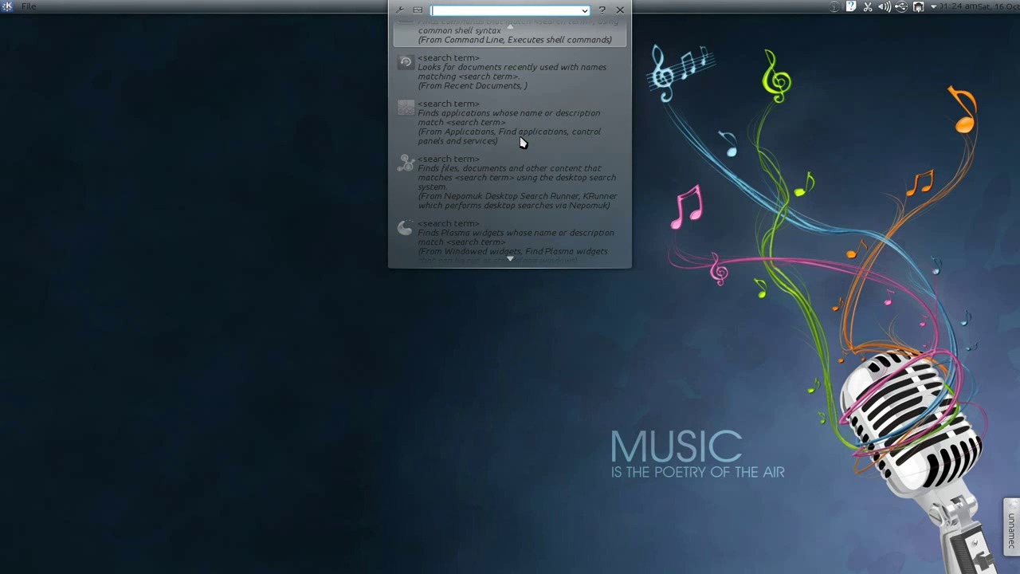
left_click(510, 258)
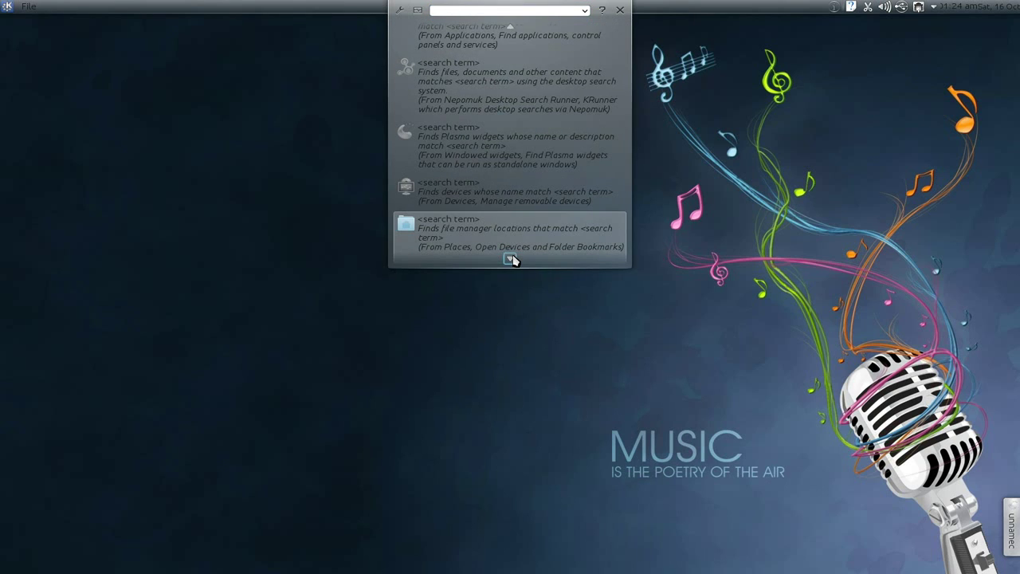
left_click(510, 258)
left_click(510, 259)
left_click(510, 258)
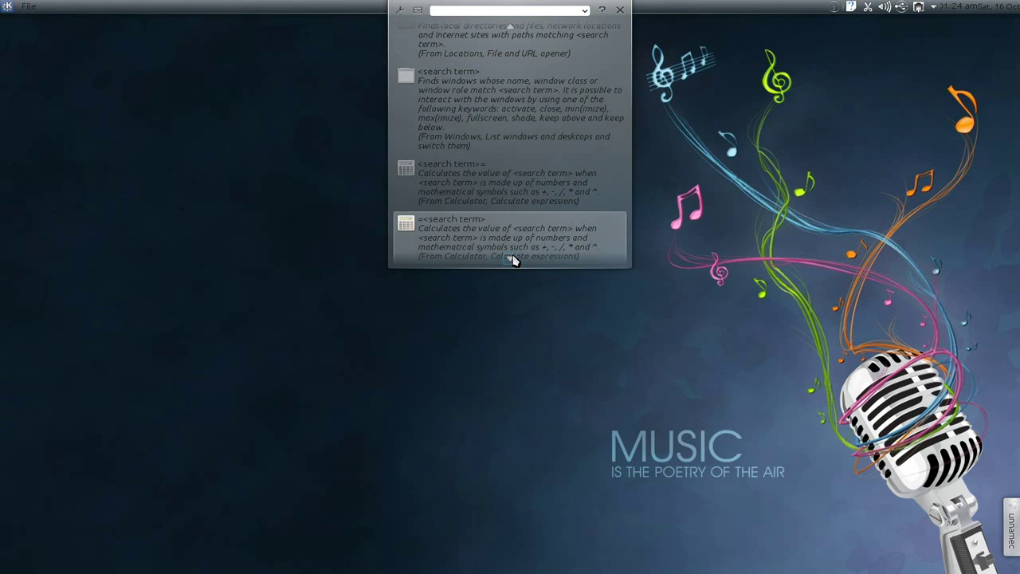
- Scroll further to the dict and dmoz web shortcuts and insert the dict: prefix
left_click(510, 258)
left_click(510, 259)
left_click(510, 259)
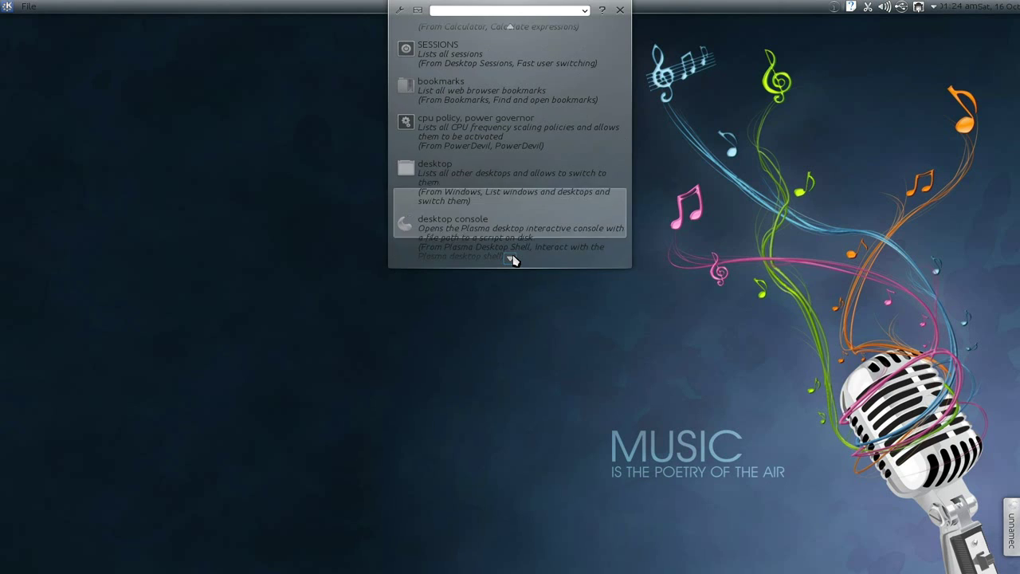
left_click(510, 259)
left_click(510, 258)
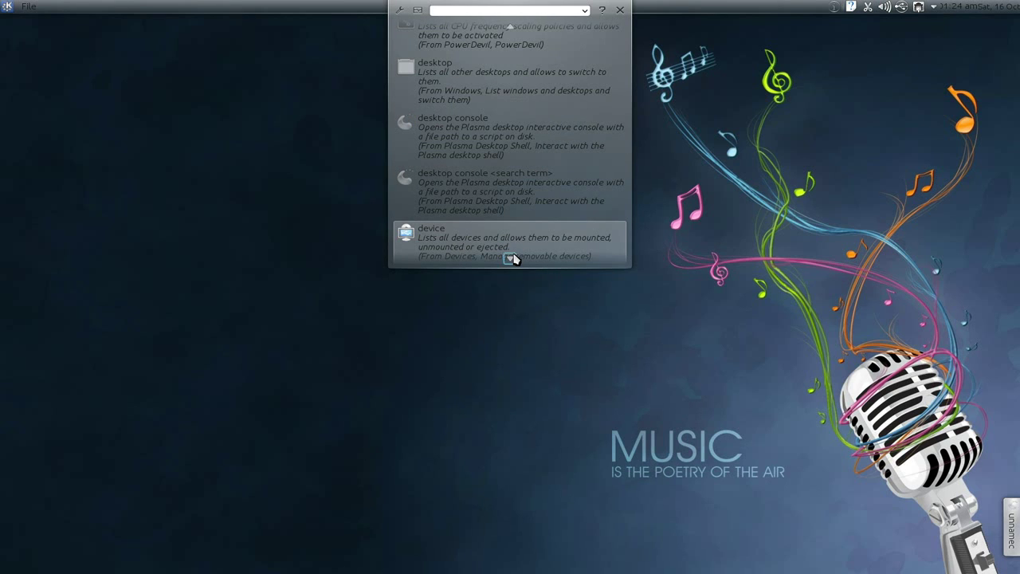
left_click(510, 258)
left_click(510, 258)
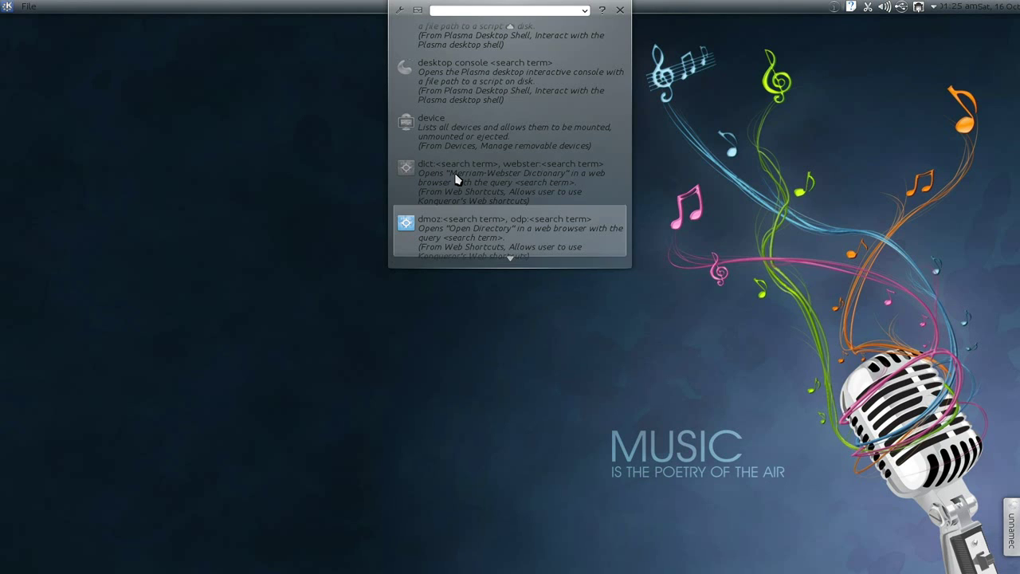
left_click(456, 179)
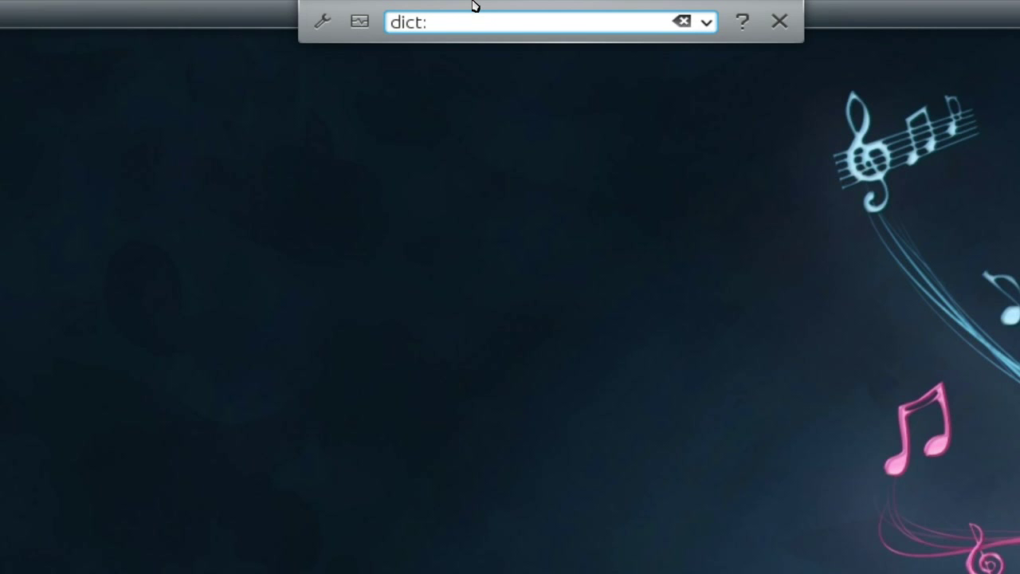
- Look up 'dog' with dict: to open its Merriam-Webster page in Chromium, then reopen KRunner
type("dog")
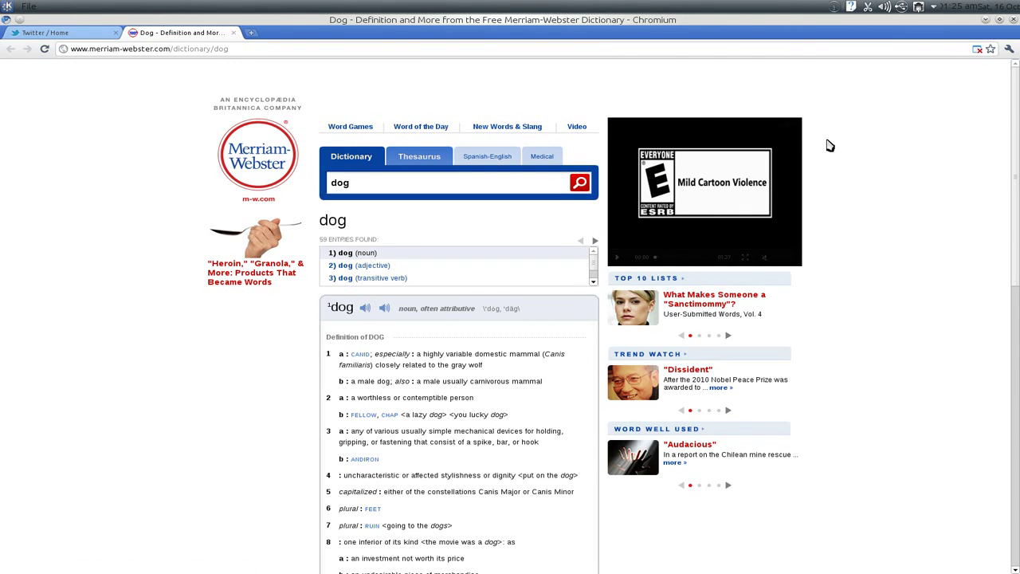
key("alt+F2")
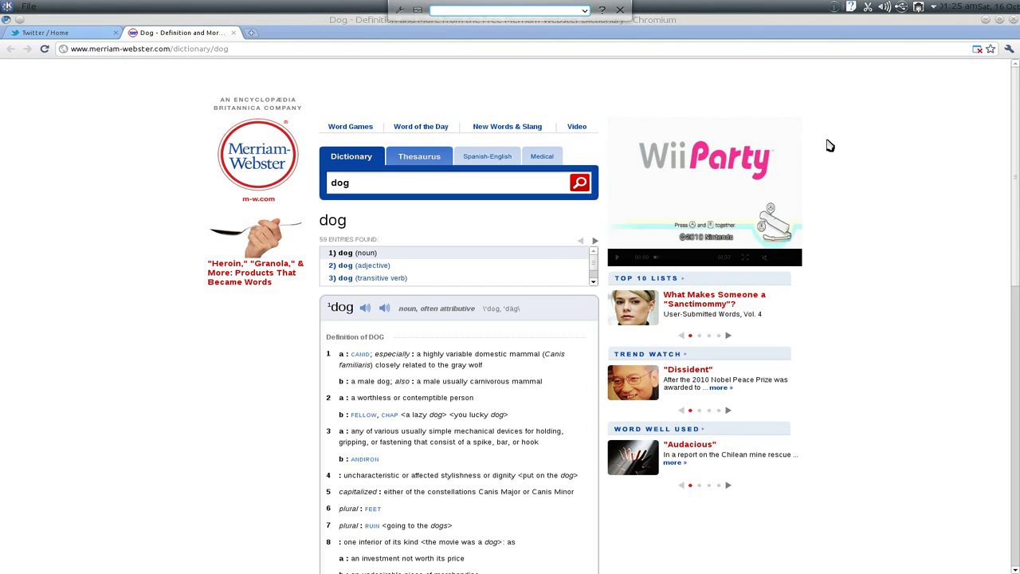
type("www")
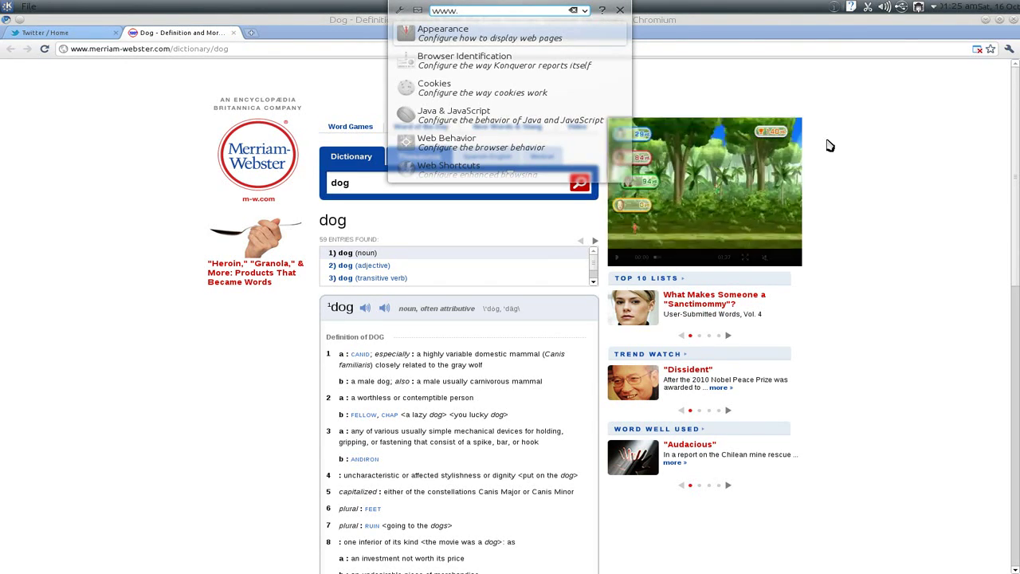
type(".duckduck")
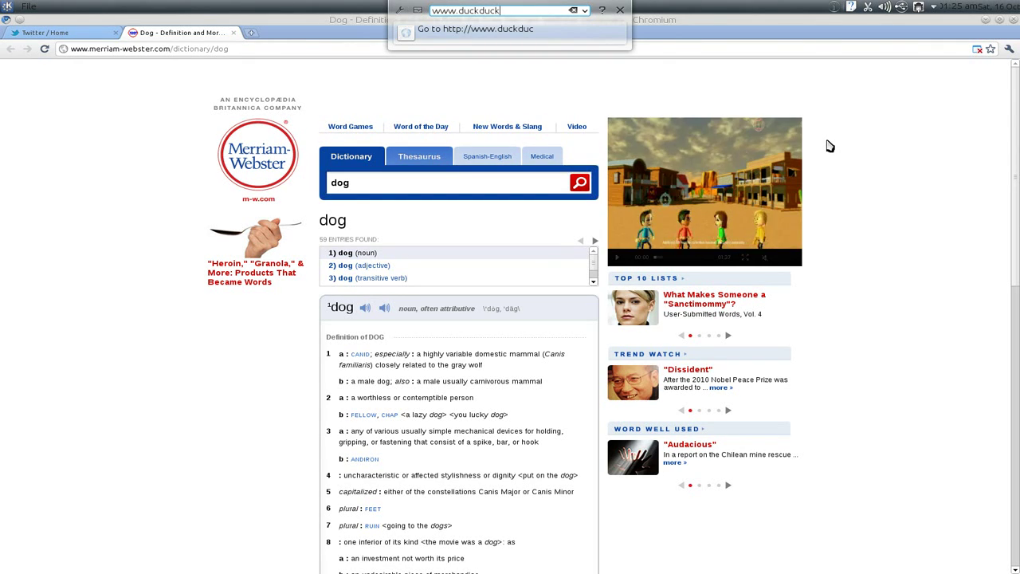
type("go.com")
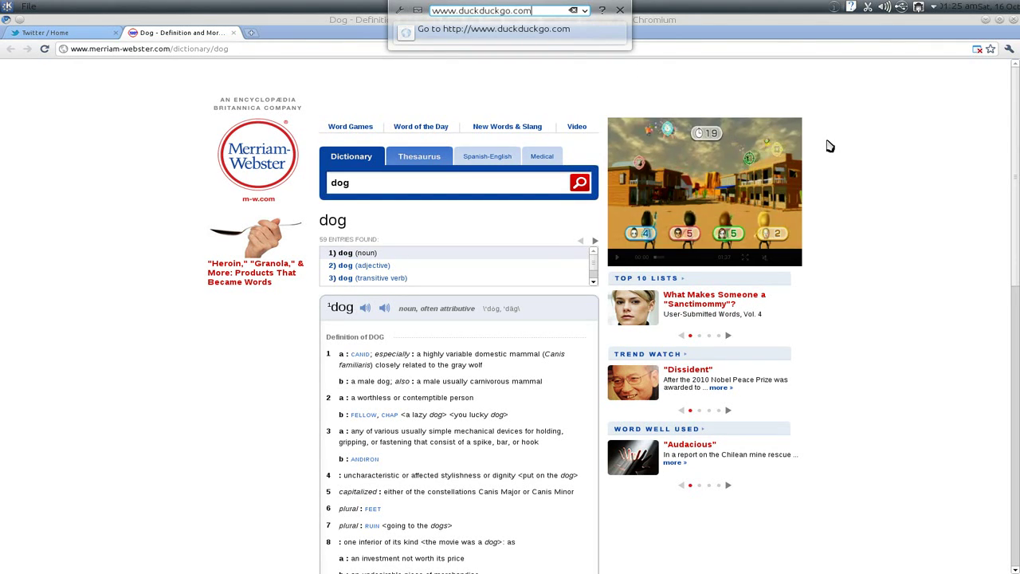
key("Return")
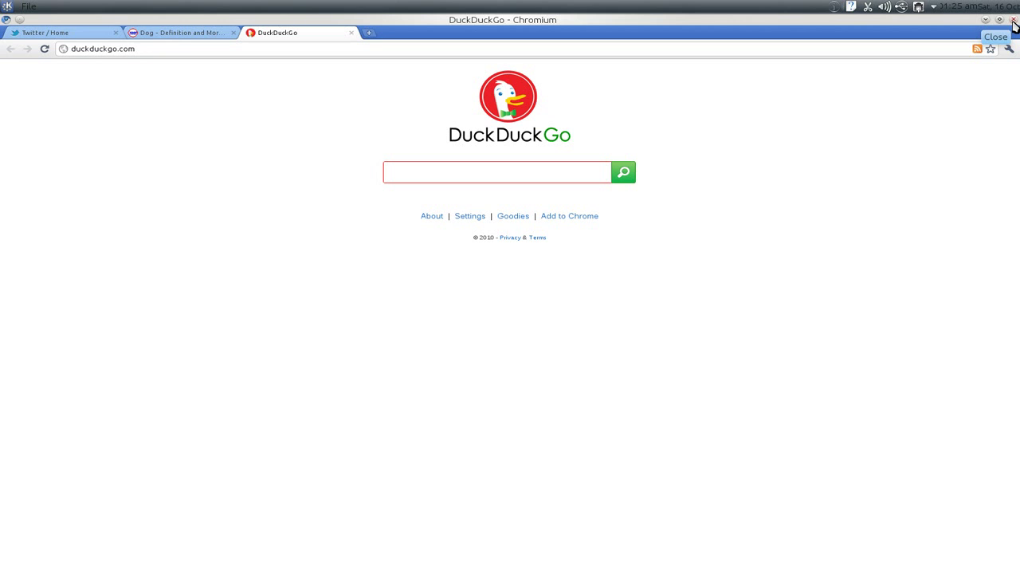
left_click(1014, 20)
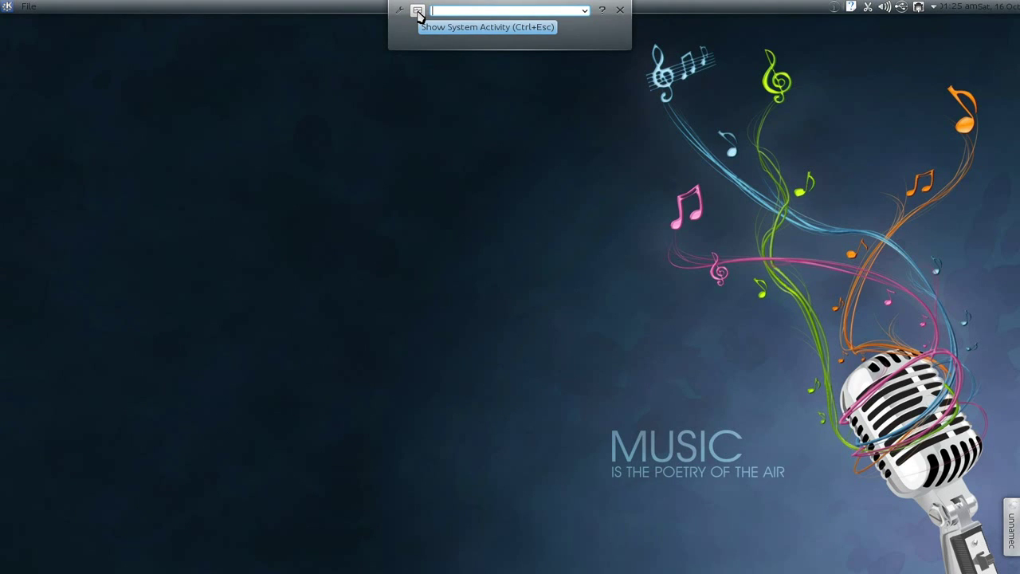
- Show System Activity, filter processes by 'pla', then clear the filter
left_click(418, 11)
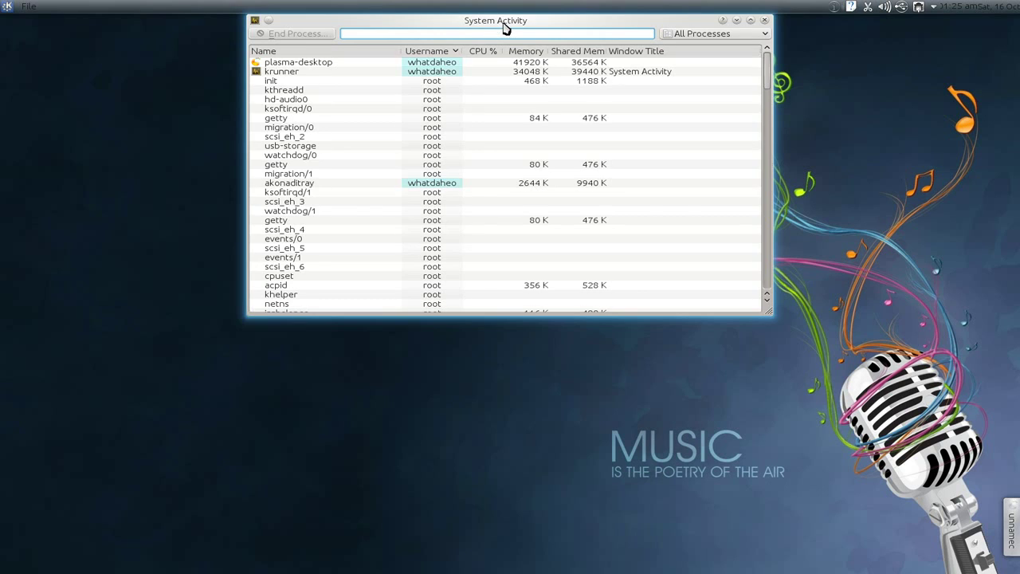
left_click_drag(503, 24, 488, 110)
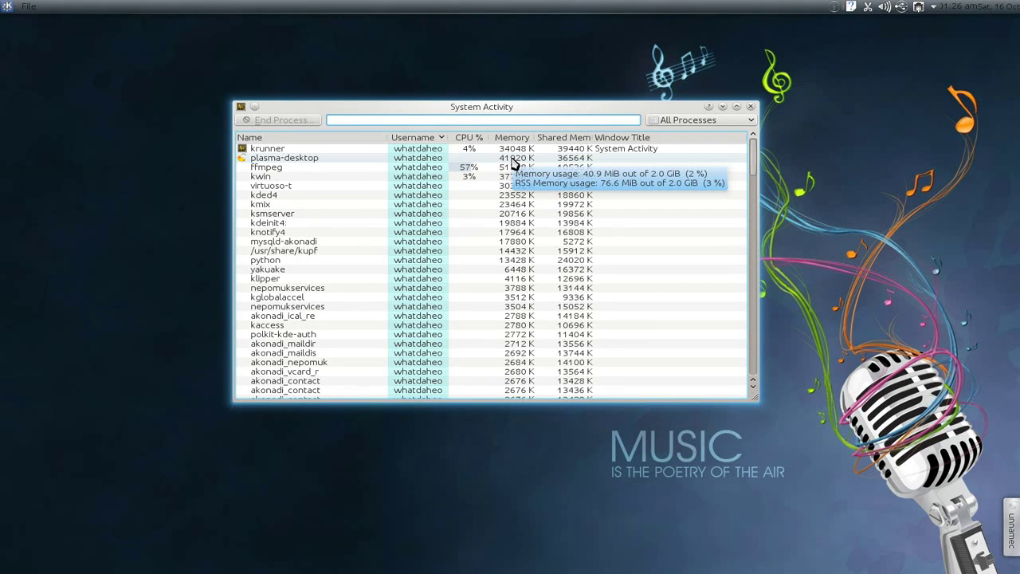
type("pla")
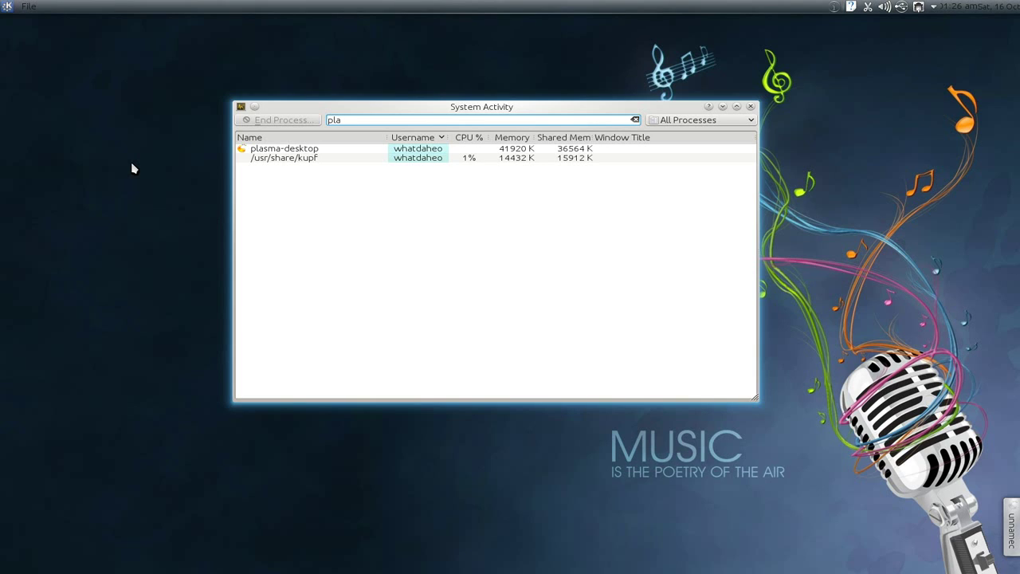
left_click_drag(357, 119, 302, 117)
key("BackSpace")
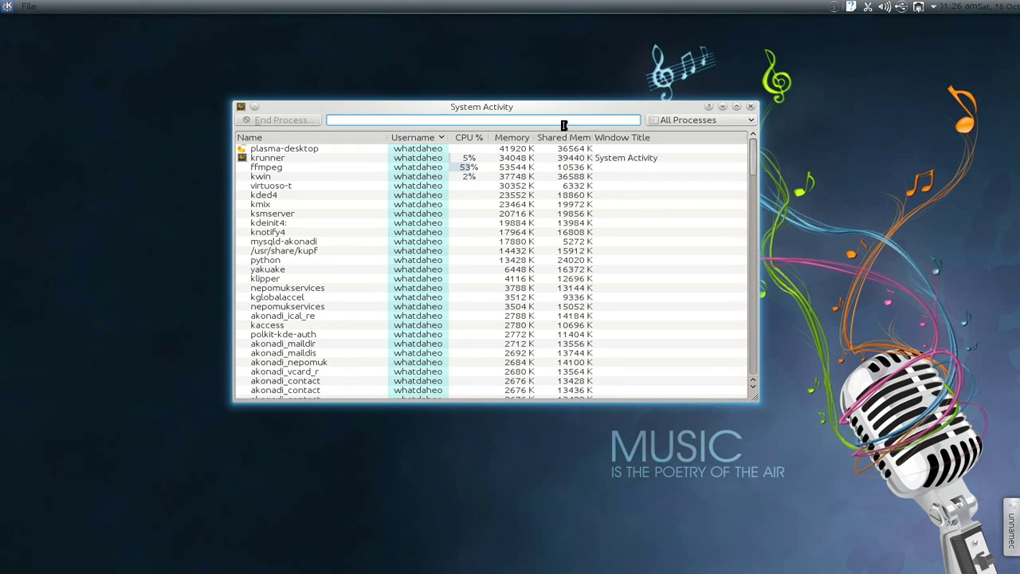
- Close System Activity, reopen it with Ctrl+Esc, and close it again
left_click(751, 106)
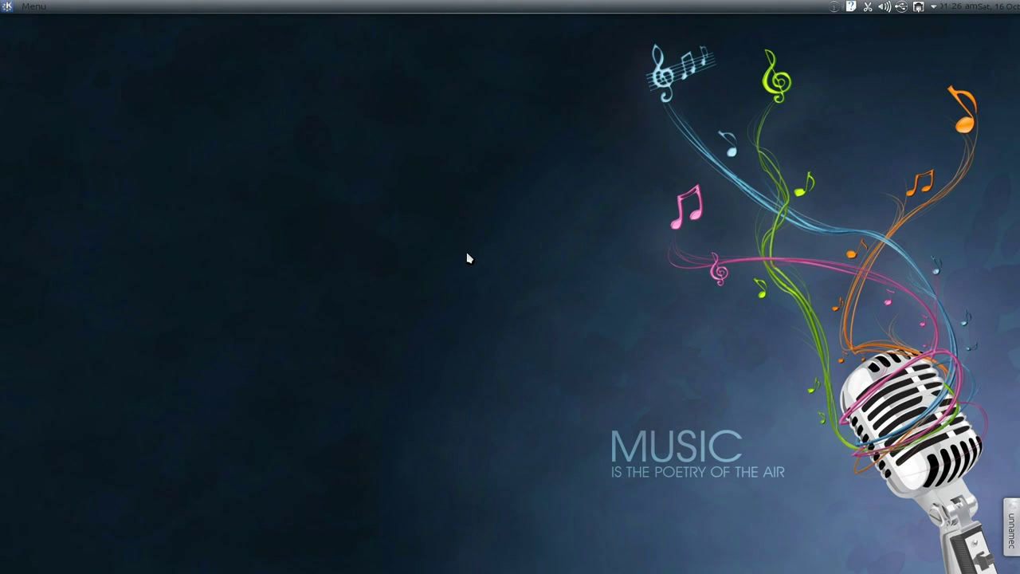
key("ctrl+Escape")
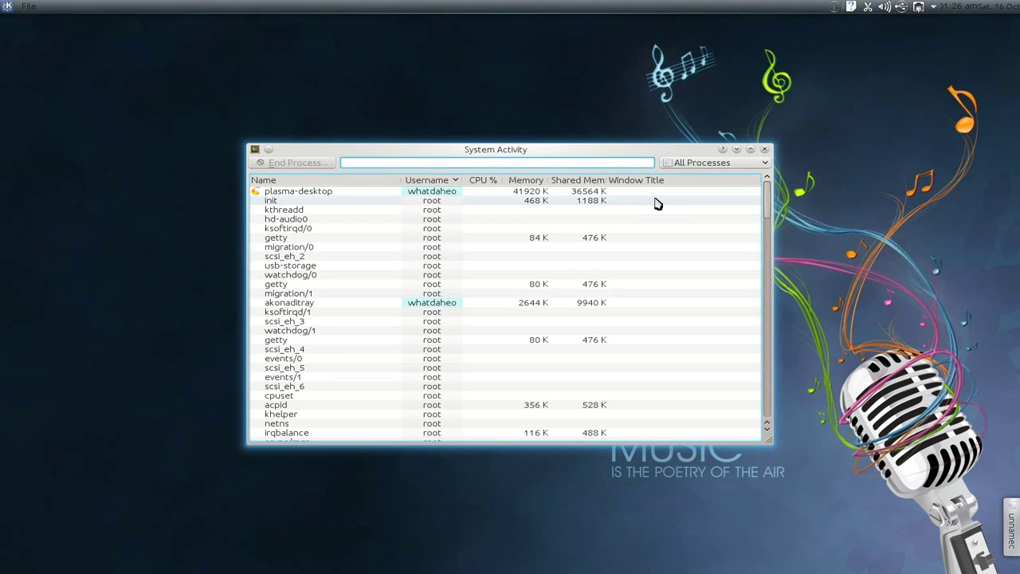
left_click(766, 150)
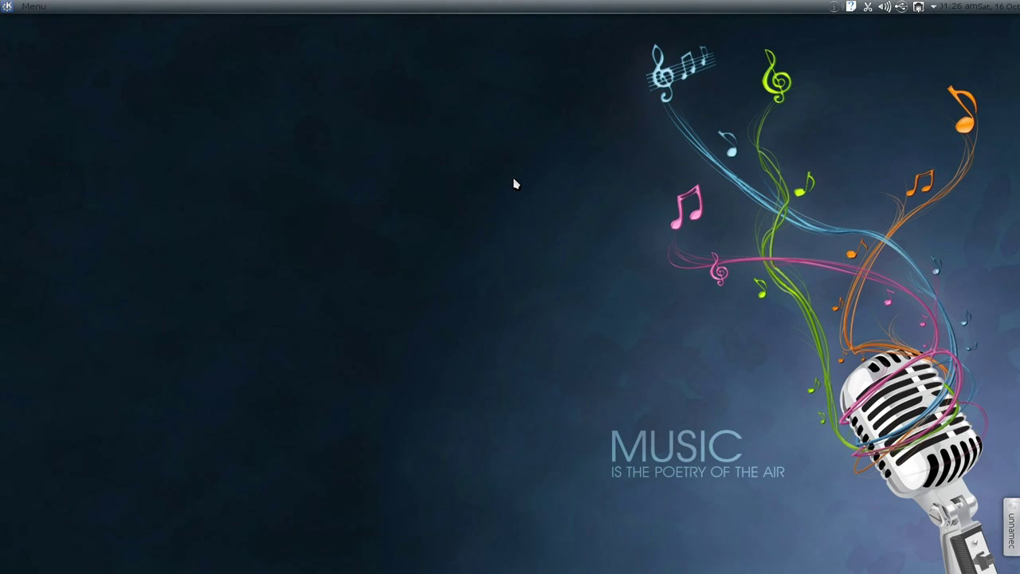
- Open KRunner's settings, scroll through the Plugins list, and view the User Interface options
key("alt+F2")
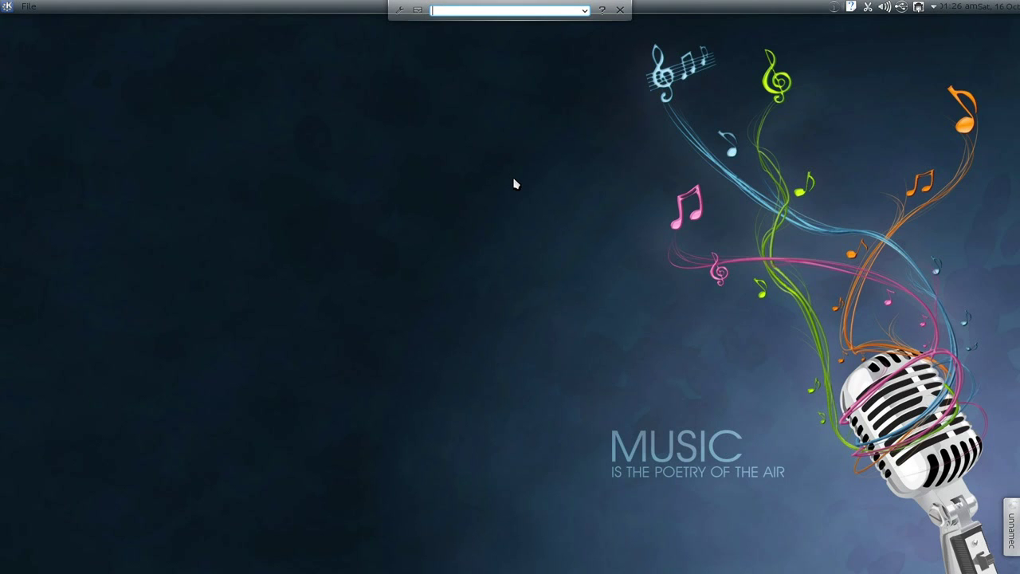
left_click(400, 11)
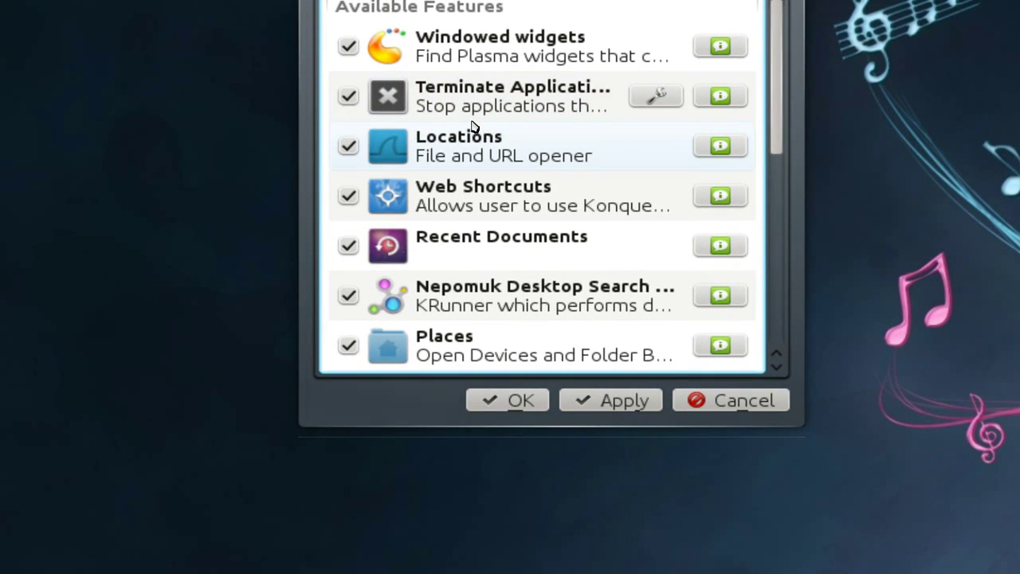
scroll(472, 126, "down", 1)
scroll(471, 126, "down", 2)
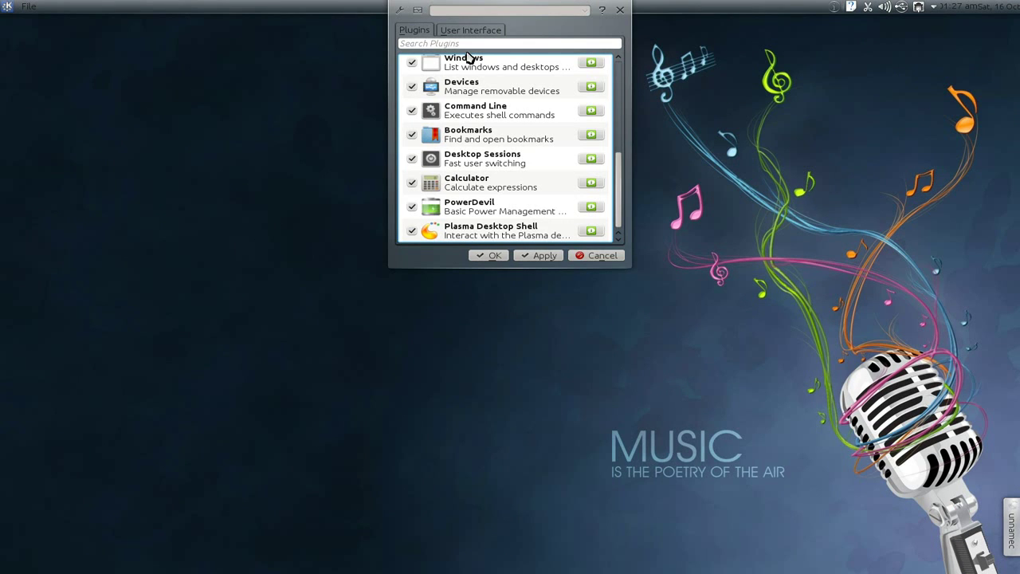
left_click(474, 30)
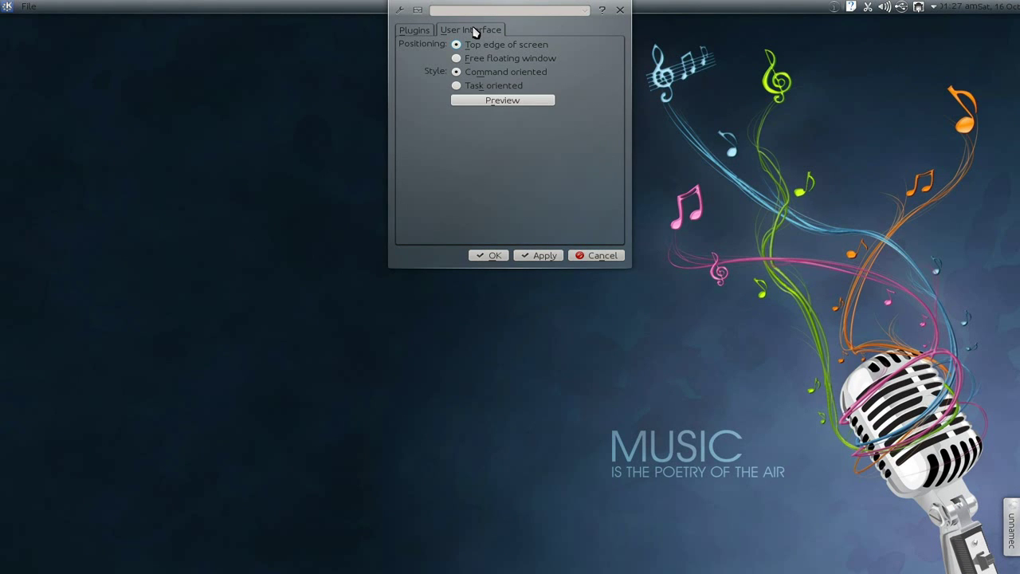
- Change KRunner's positioning from top edge to Free floating window and apply it
left_click(497, 259)
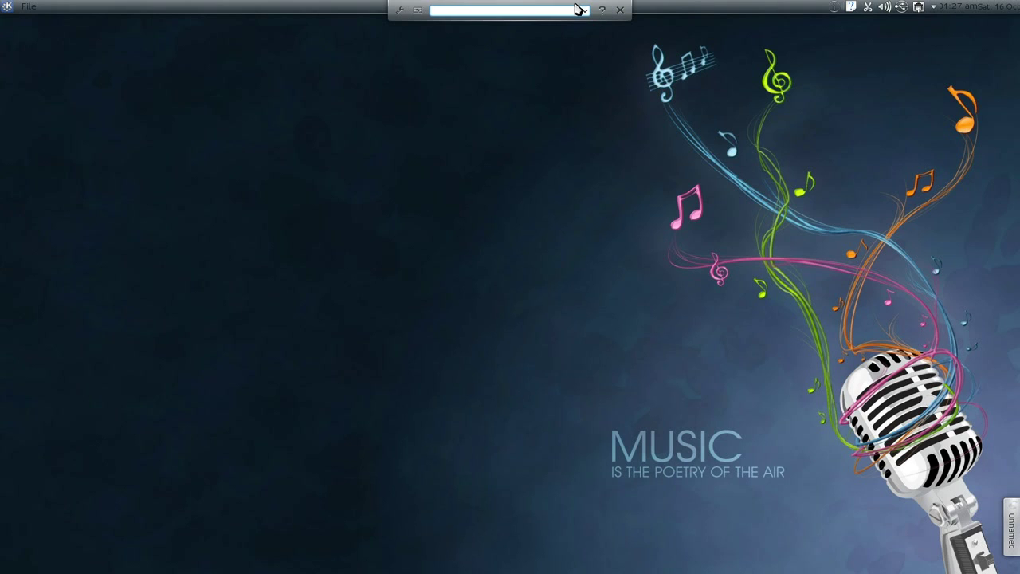
left_click_drag(578, 9, 479, 59)
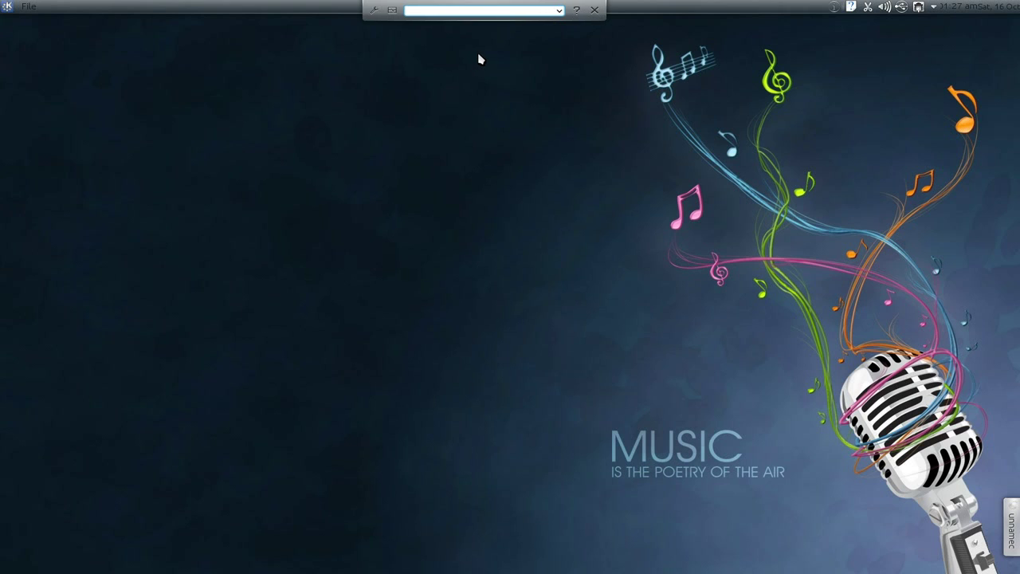
left_click(374, 9)
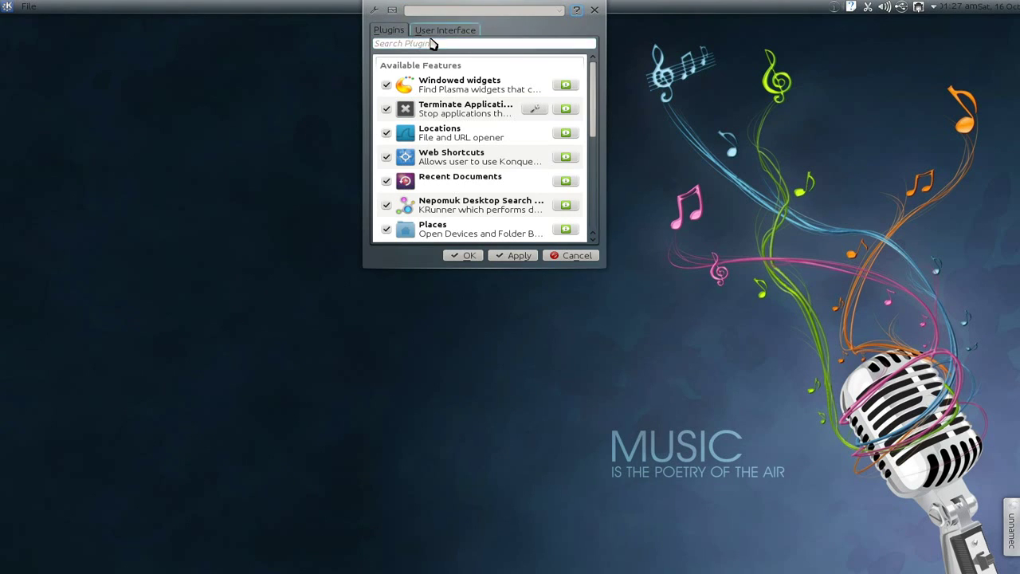
left_click(437, 31)
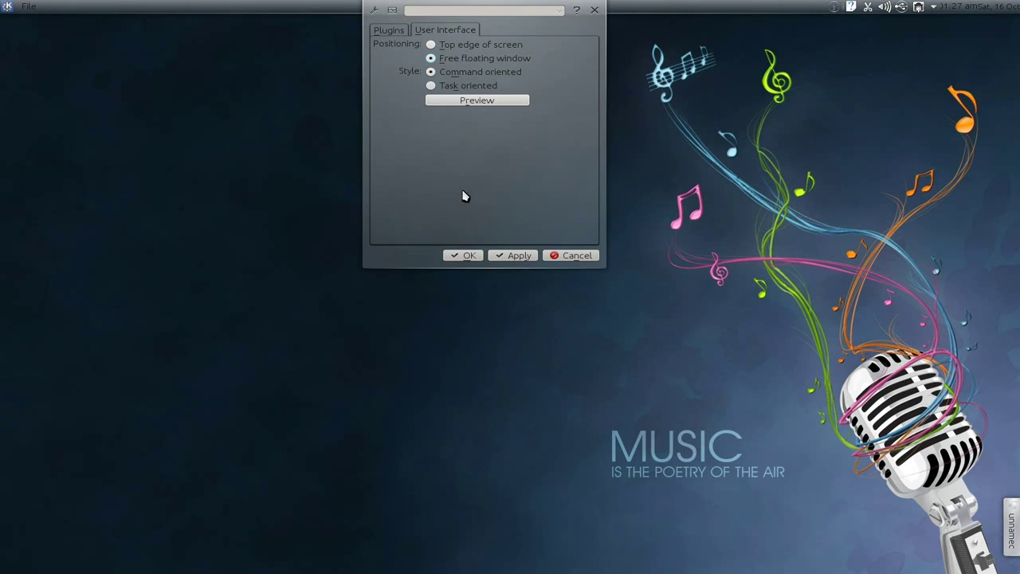
left_click(469, 256)
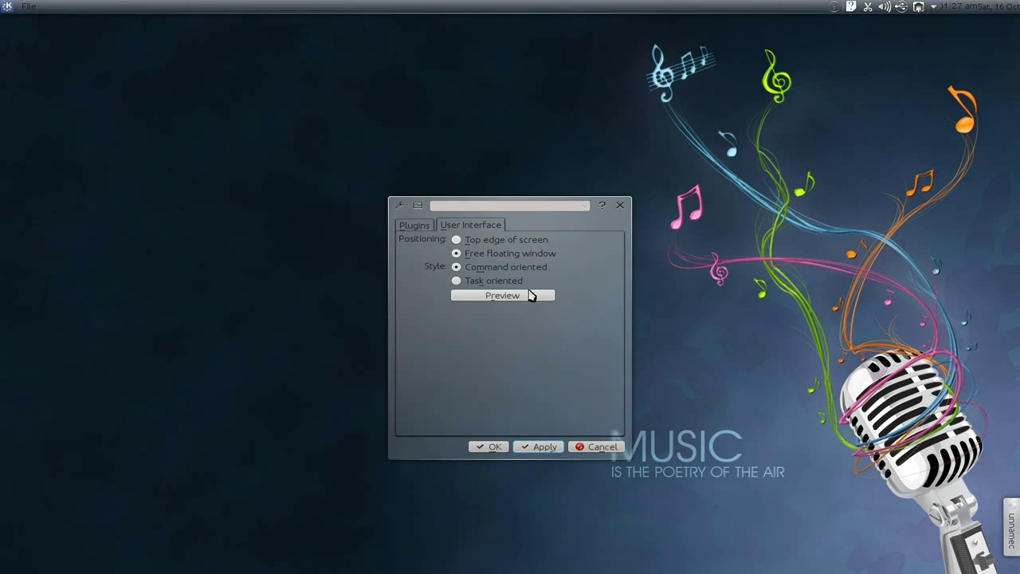
left_click(495, 447)
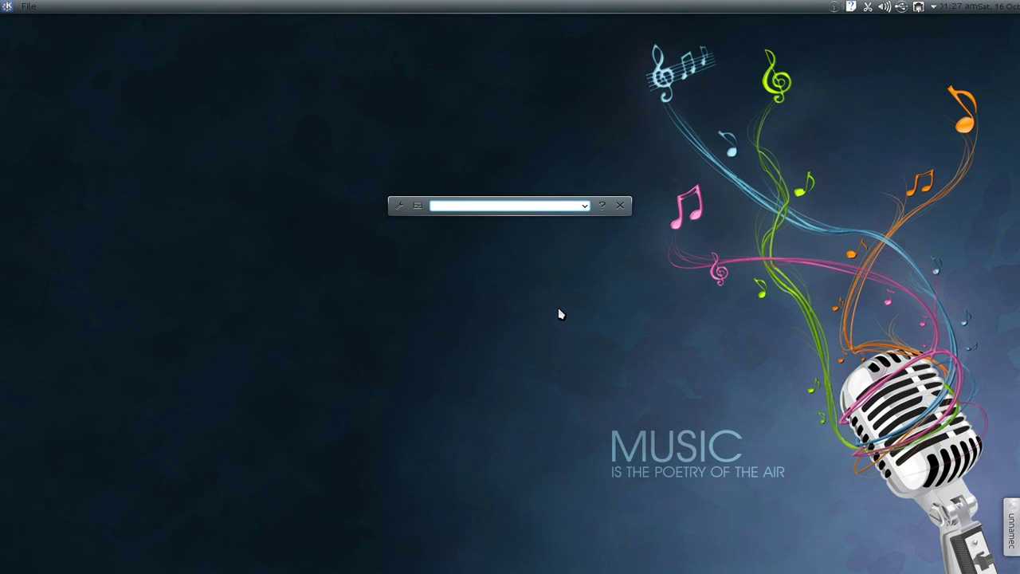
type("=@")
key("BackSpace")
type("2")
type("=")
key("BackSpace")
type("+2")
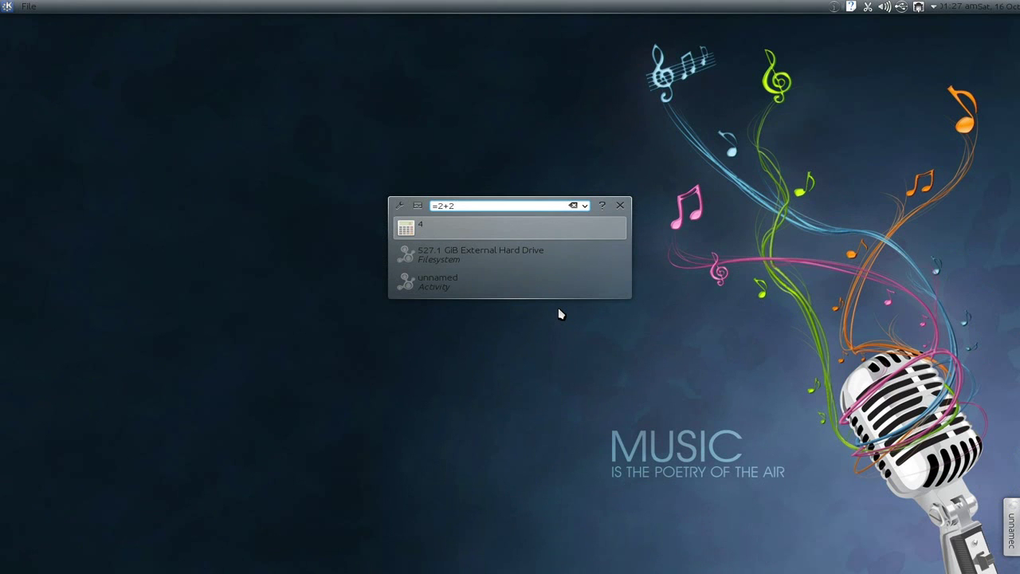
key("BackSpace")
key("BackSpace")
key("BackSpace")
key("BackSpace")
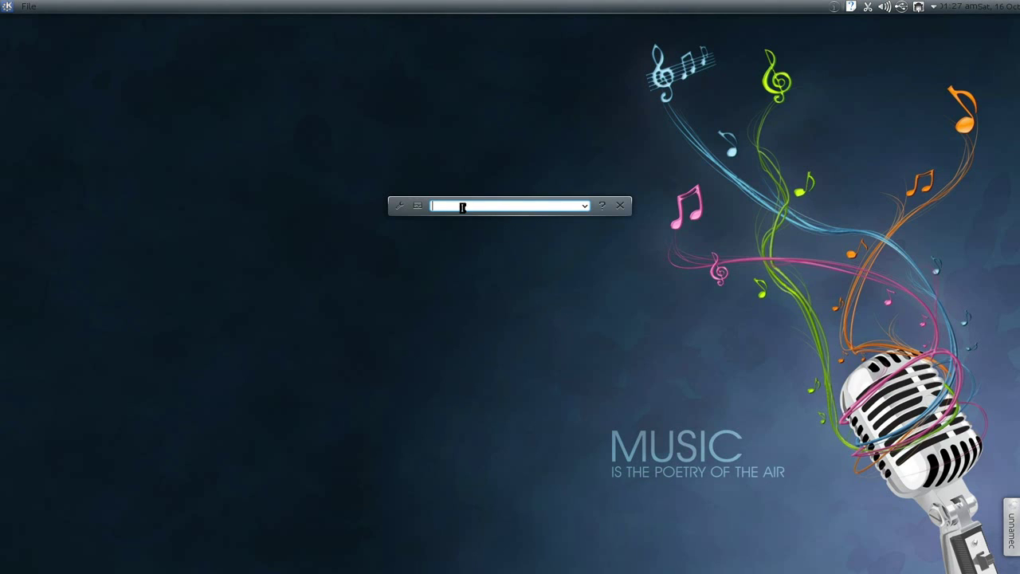
- Set KRunner's interface style to Task oriented (QuickSand) and apply
left_click(400, 206)
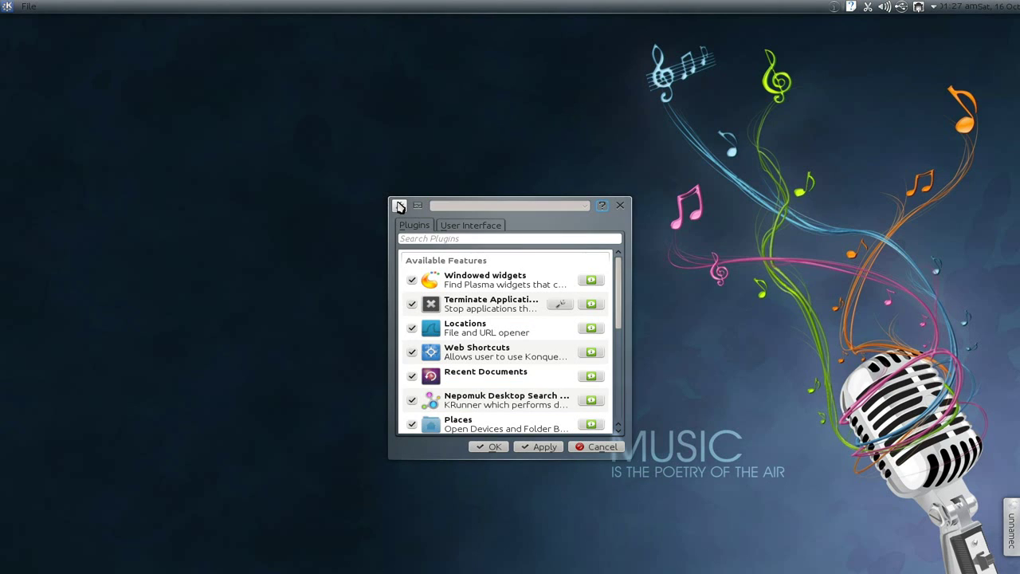
left_click(470, 225)
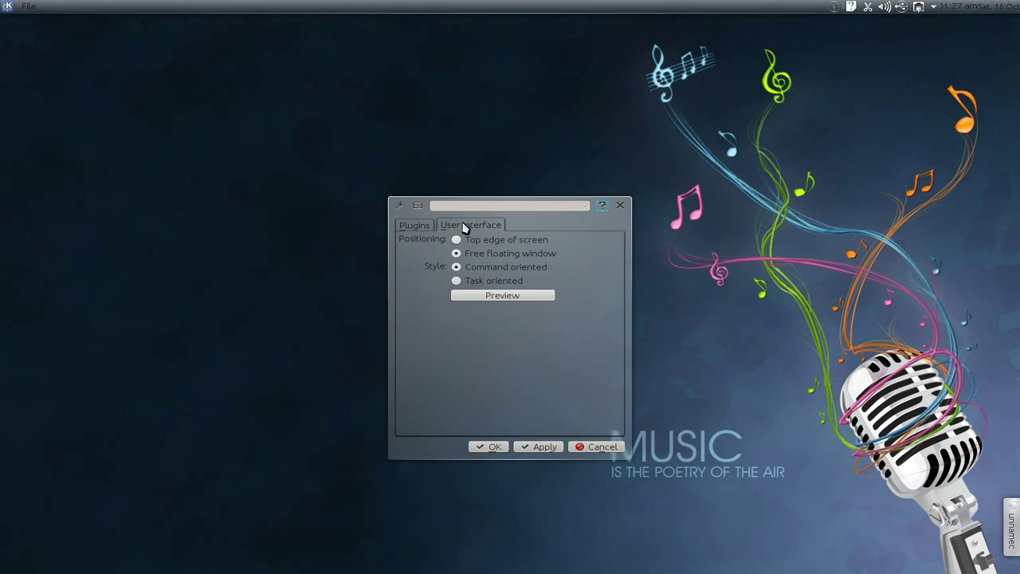
left_click(456, 280)
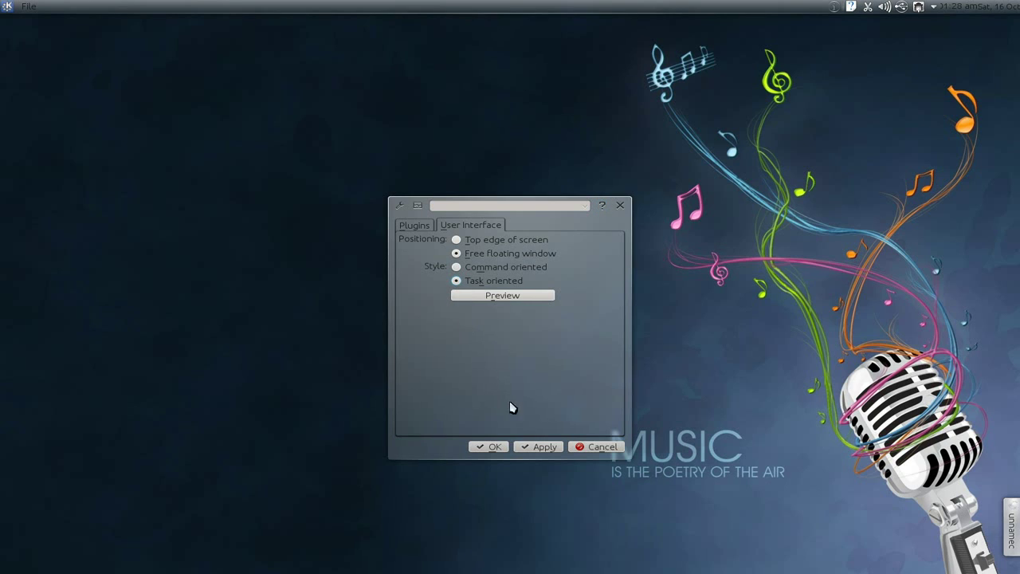
left_click(539, 447)
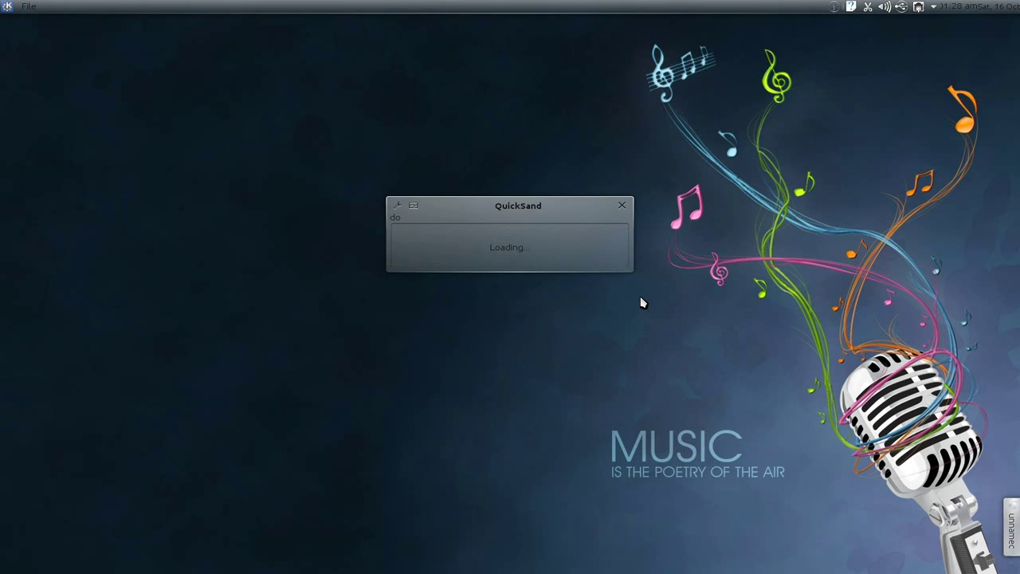
- Search 'dol' in QuickSand, launch Dolphin from the results, then close it
type("dol")
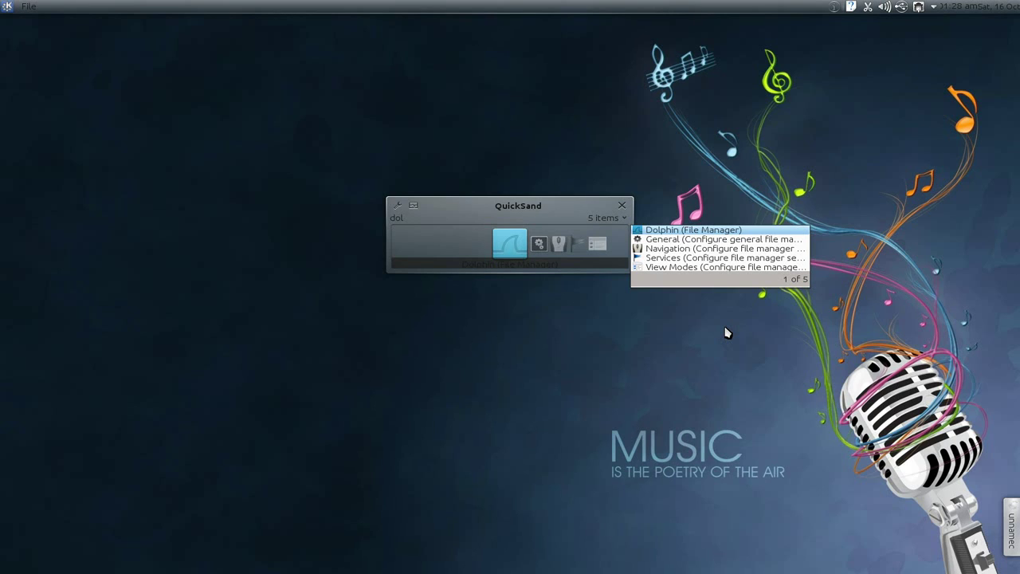
key("Down")
key("Down")
key("Down")
key("Down")
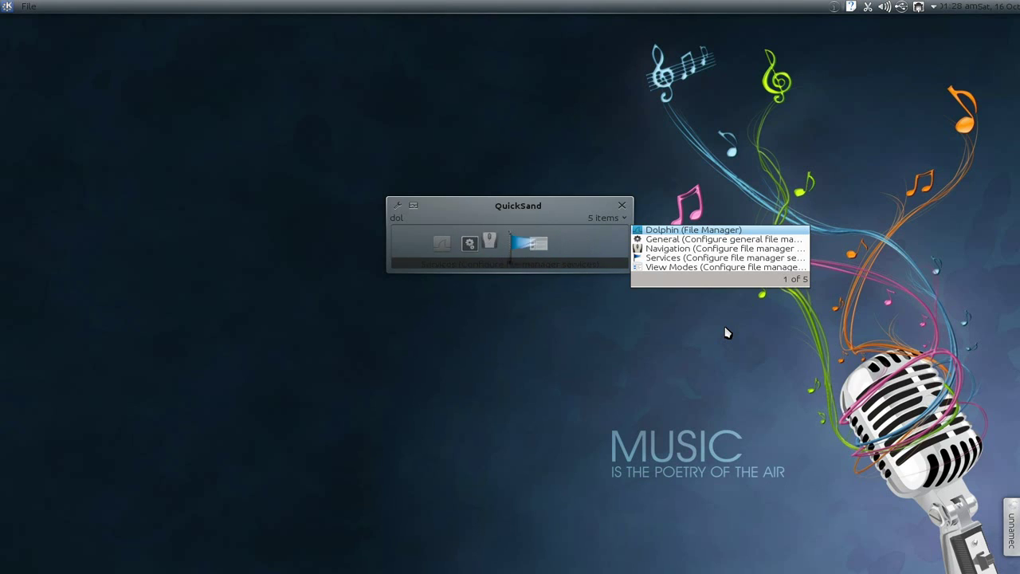
key("Down")
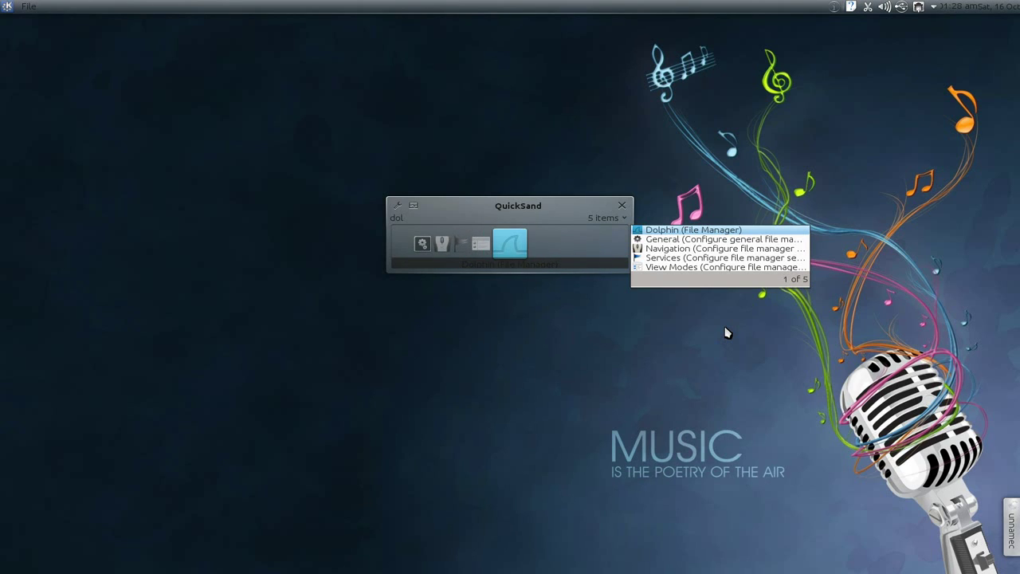
key("Return")
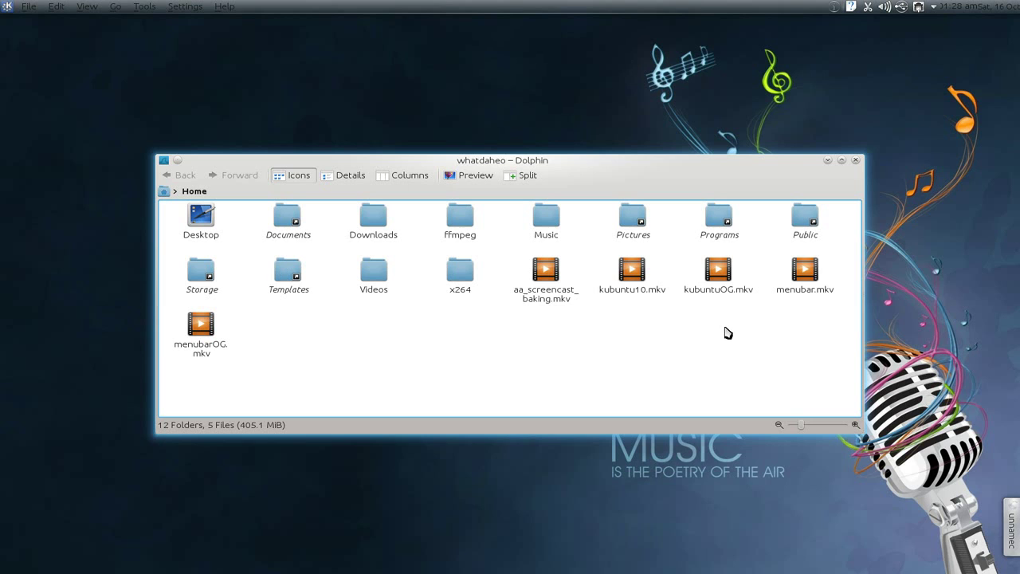
left_click(856, 161)
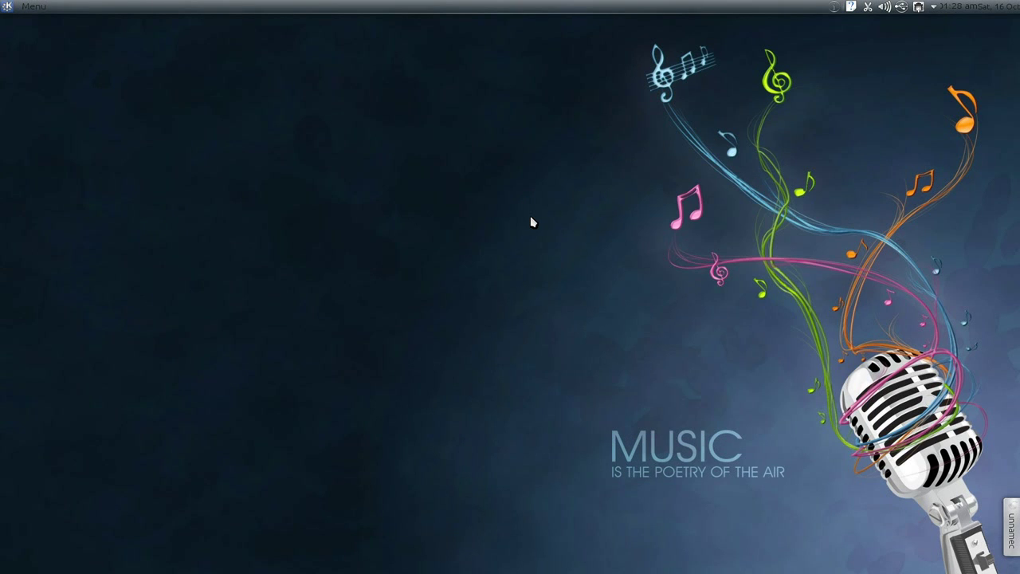
- Summon QuickSand with Alt+F2, dismiss it, then reopen it and launch System Settings via 'sett'
key("alt+F2")
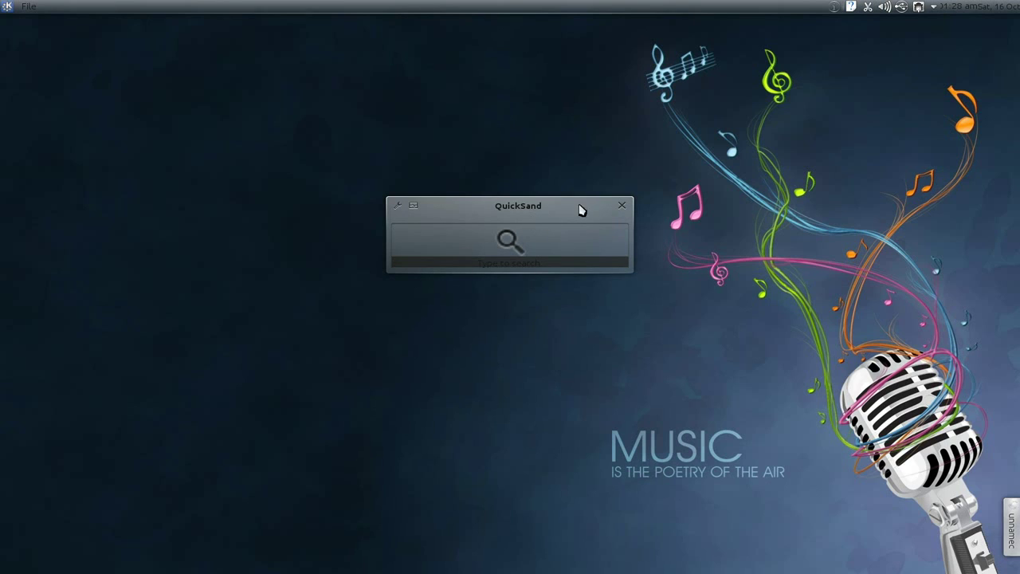
left_click(622, 207)
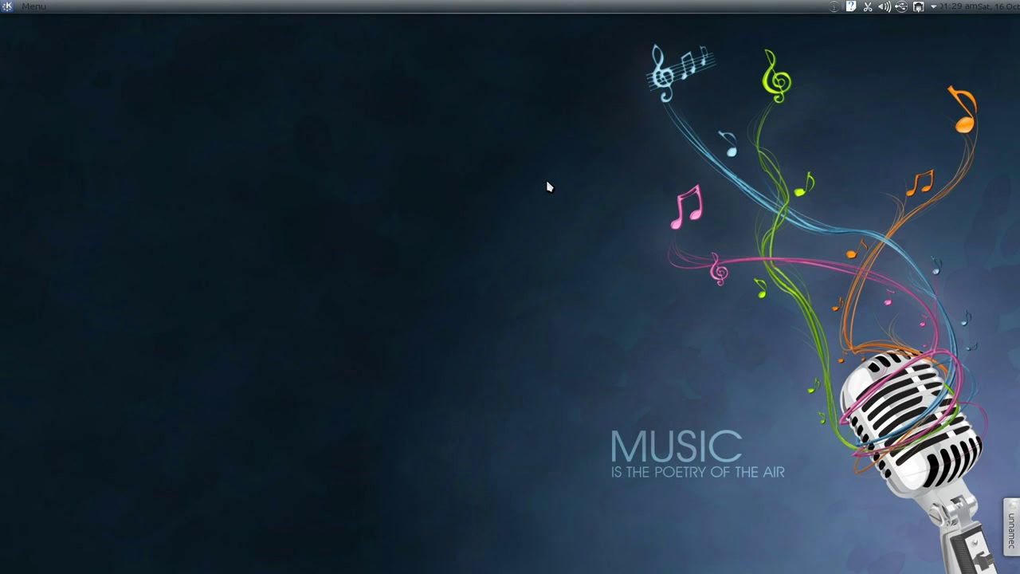
key("alt+F2")
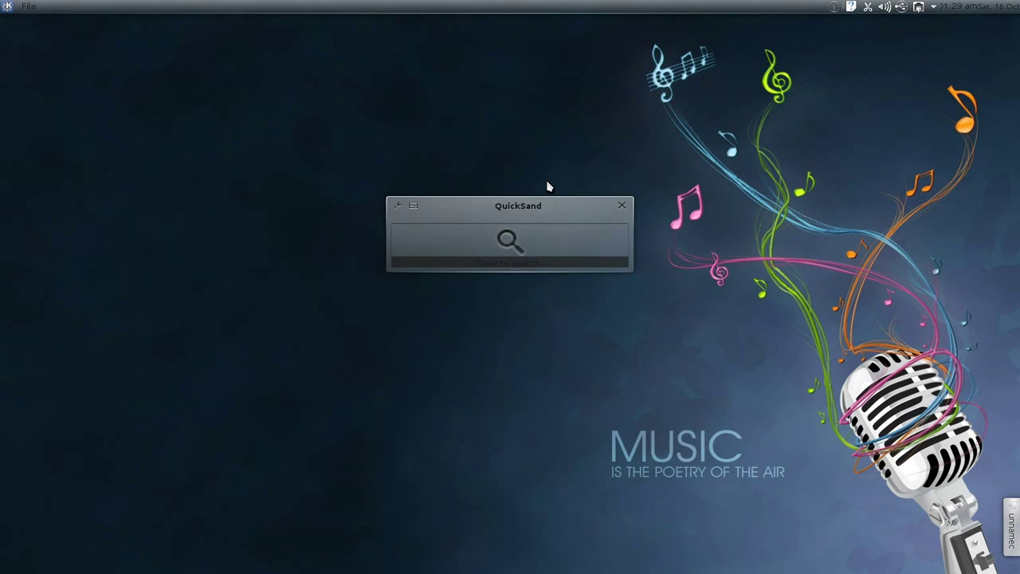
type("sett")
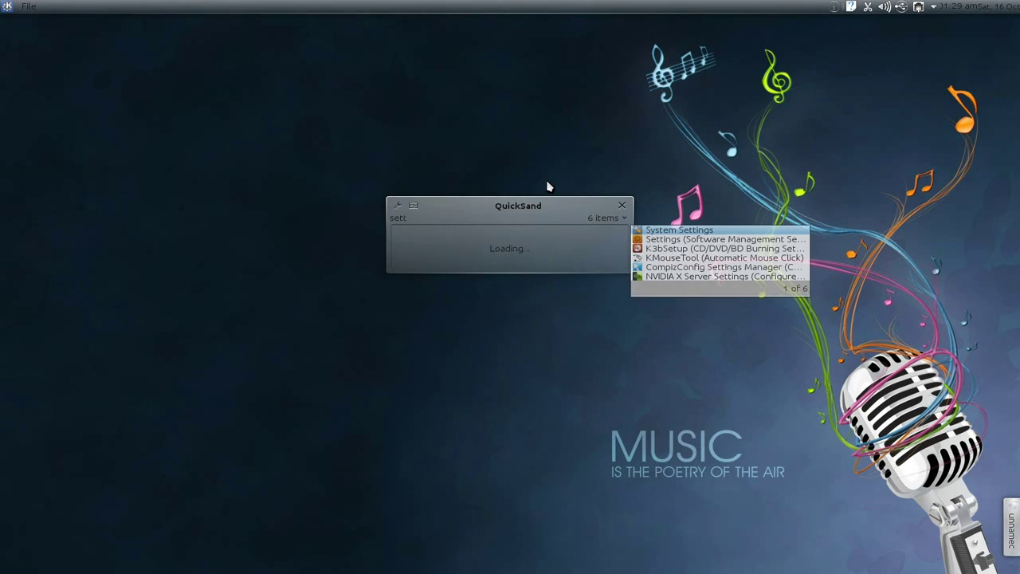
key("Return")
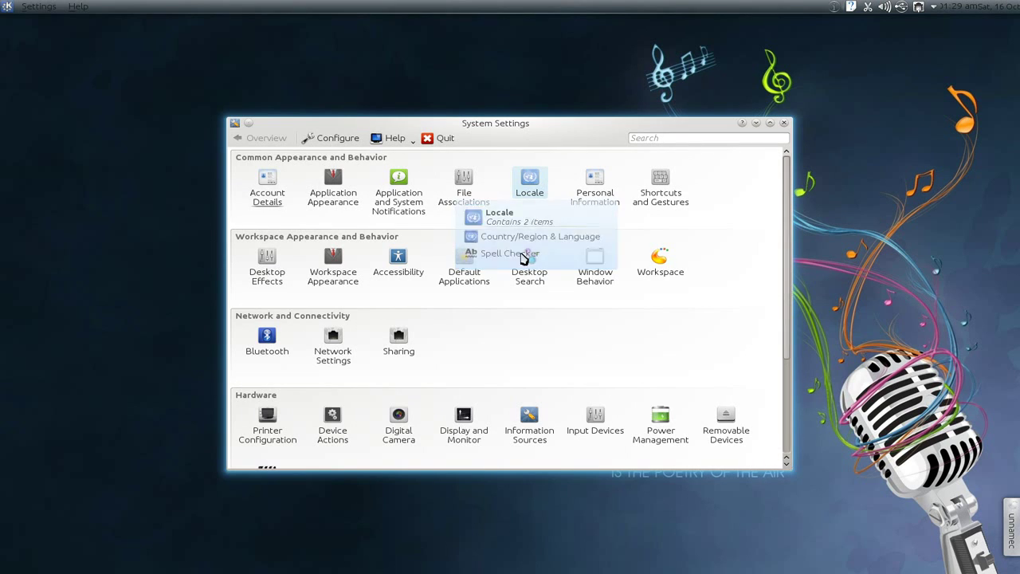
- Show the Run Command Interface component in Shortcuts and Gestures > Global Keyboard Shortcuts
mouse_move(668, 207)
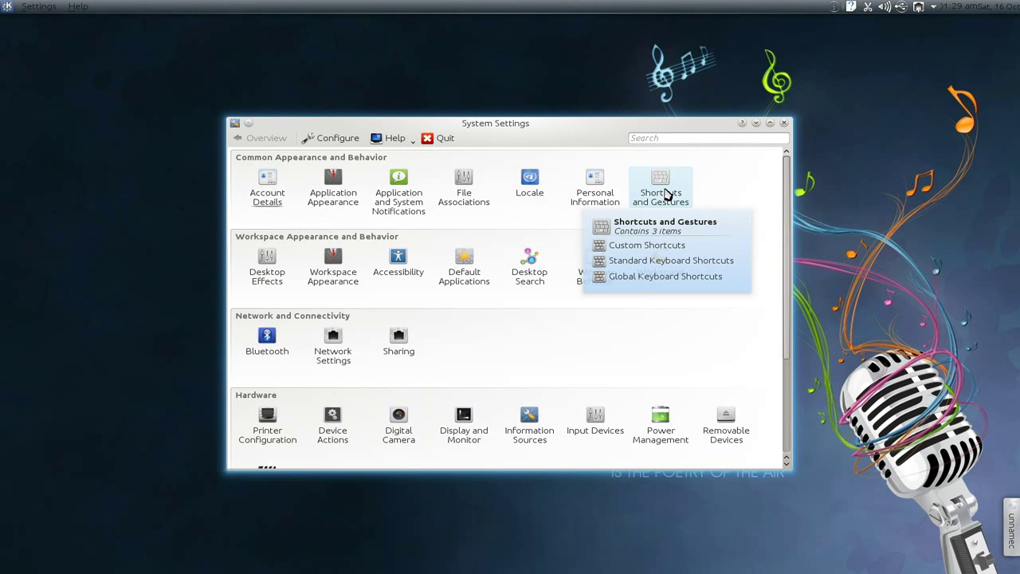
left_click(664, 195)
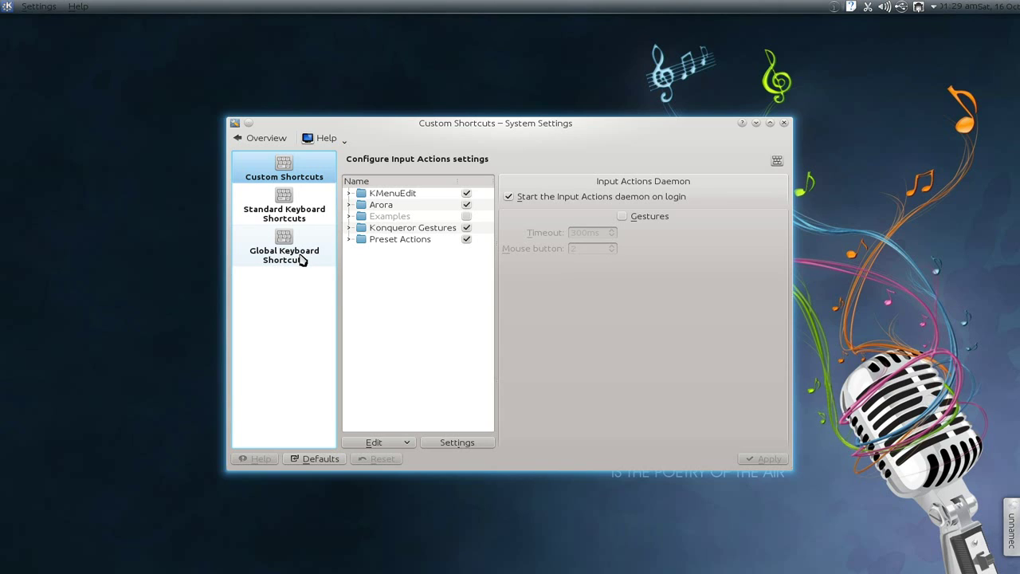
left_click(298, 262)
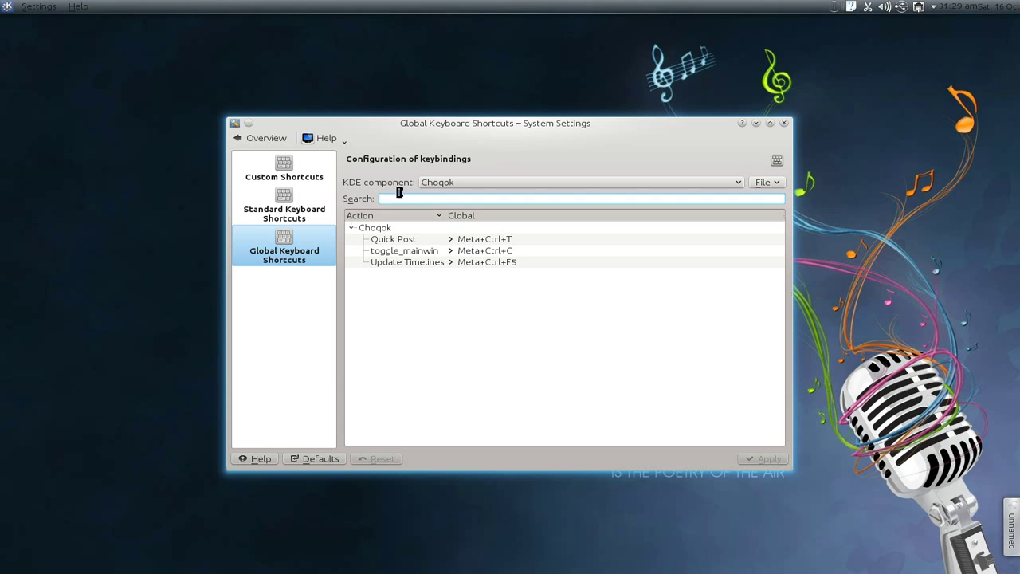
left_click(452, 184)
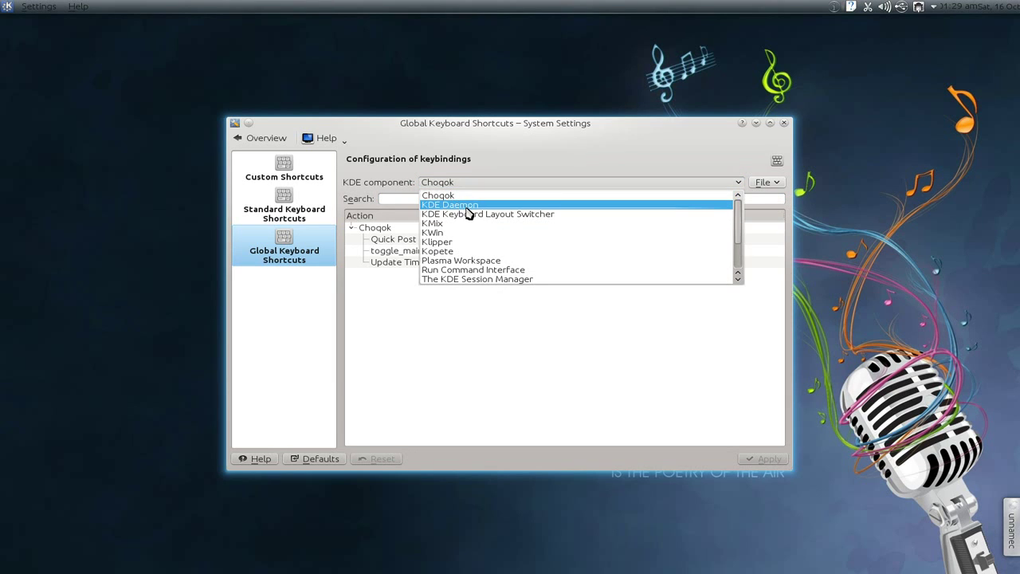
scroll(469, 232, "down", 1)
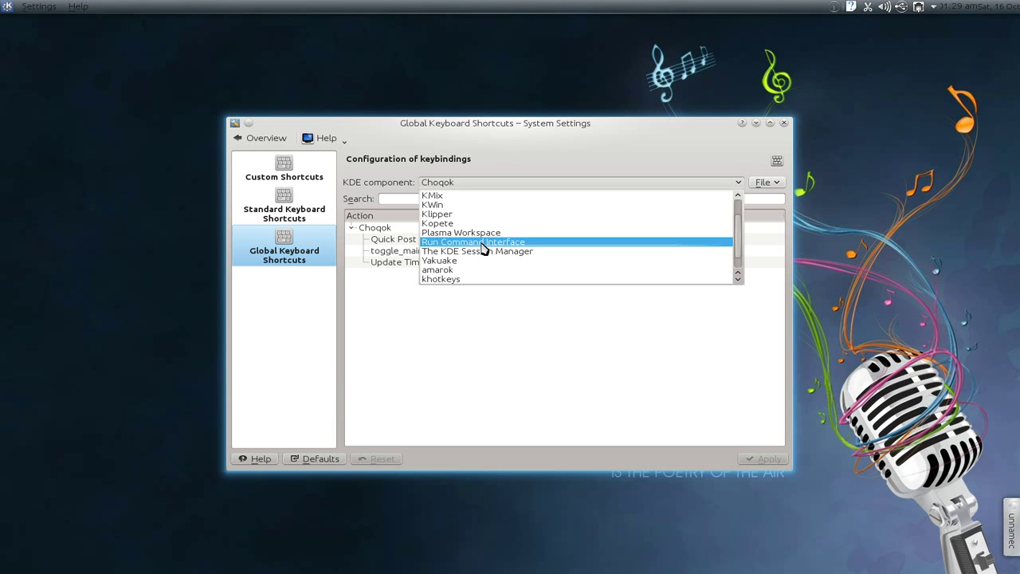
left_click(491, 243)
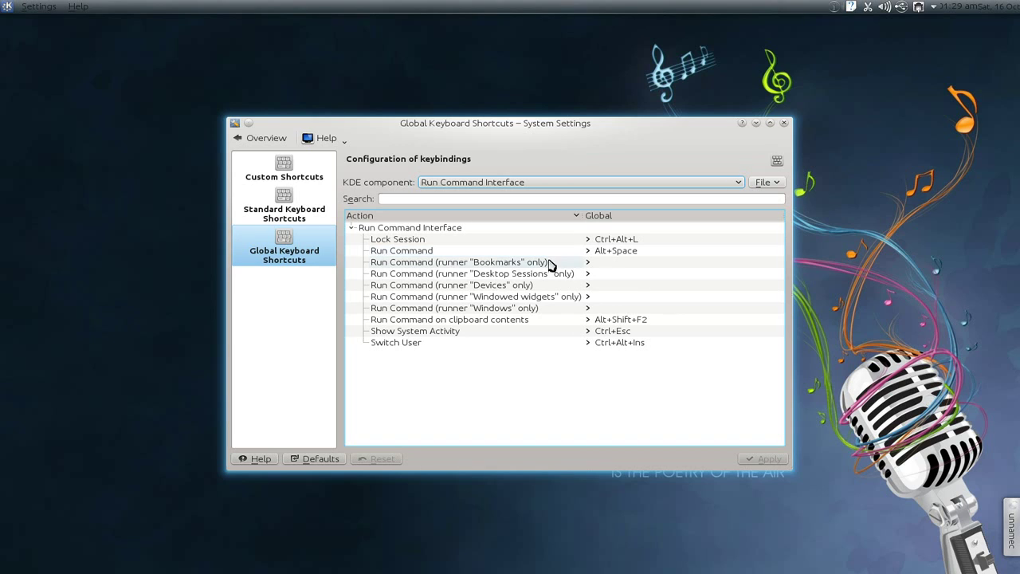
- Record a custom Alt+Space shortcut for Run Command, overriding the default Alt+F2
left_click(607, 252)
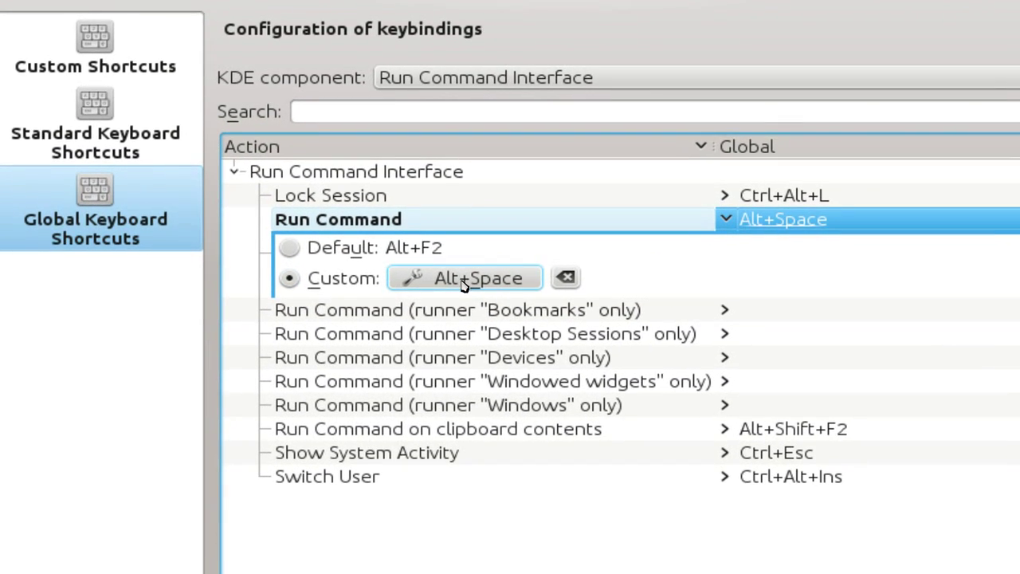
left_click(463, 280)
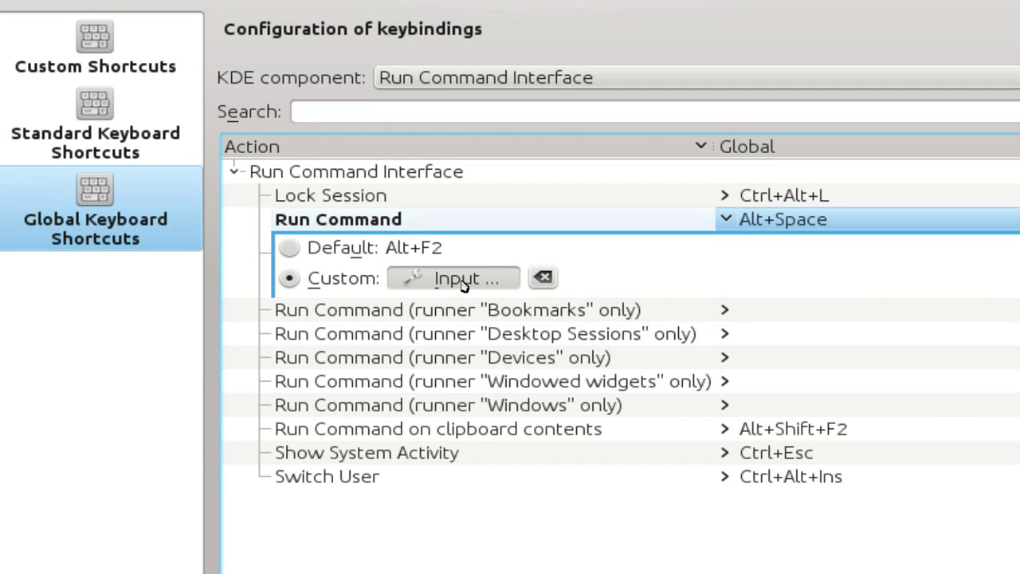
key("alt")
key("alt+space")
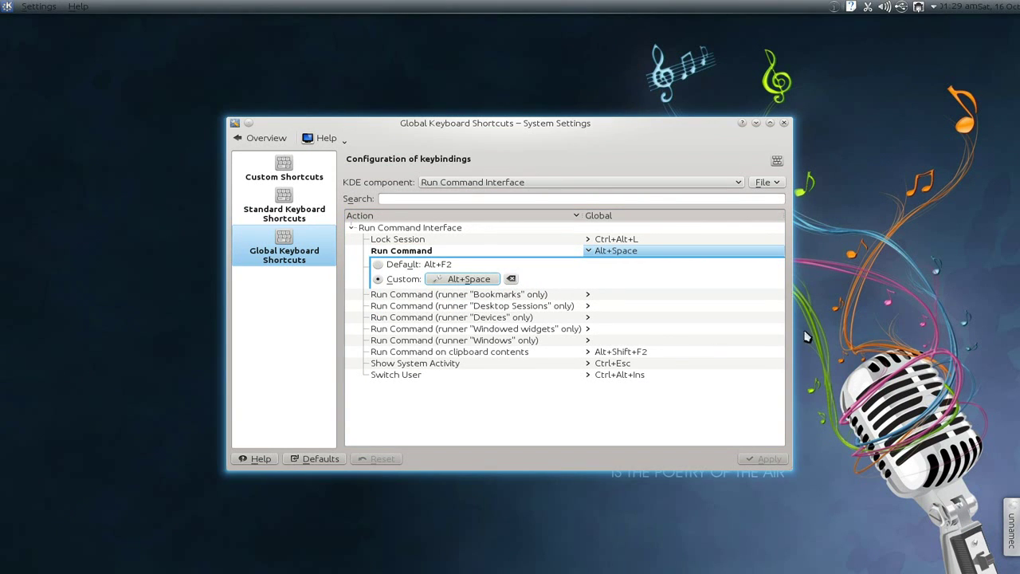
- Close the System Settings window to return to the bare desktop
left_click(784, 124)
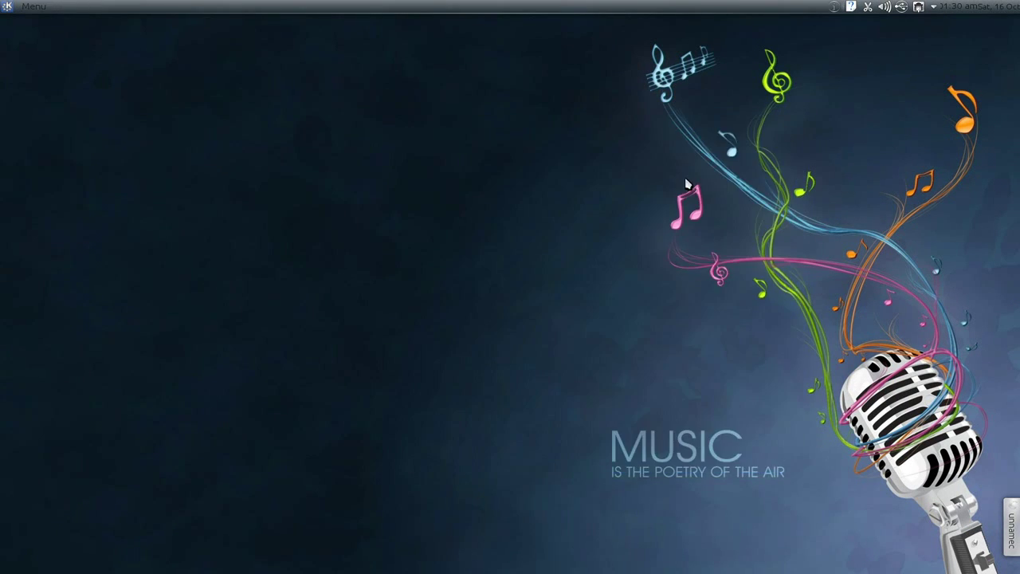